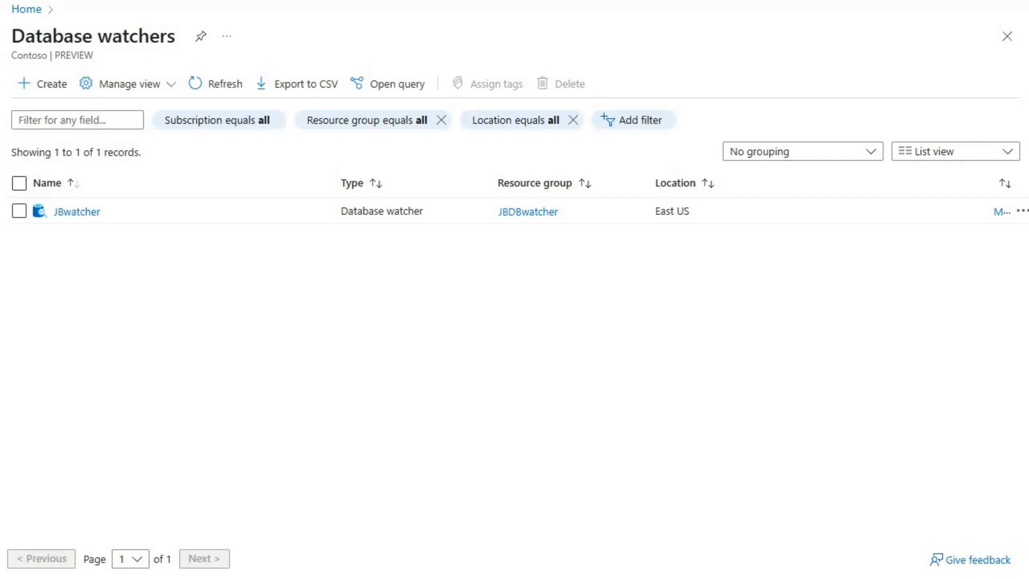
# Step: Start a new database watcher named jbwatcher-free in the JBDBwatcher resource group
pyautogui.click(43, 83)
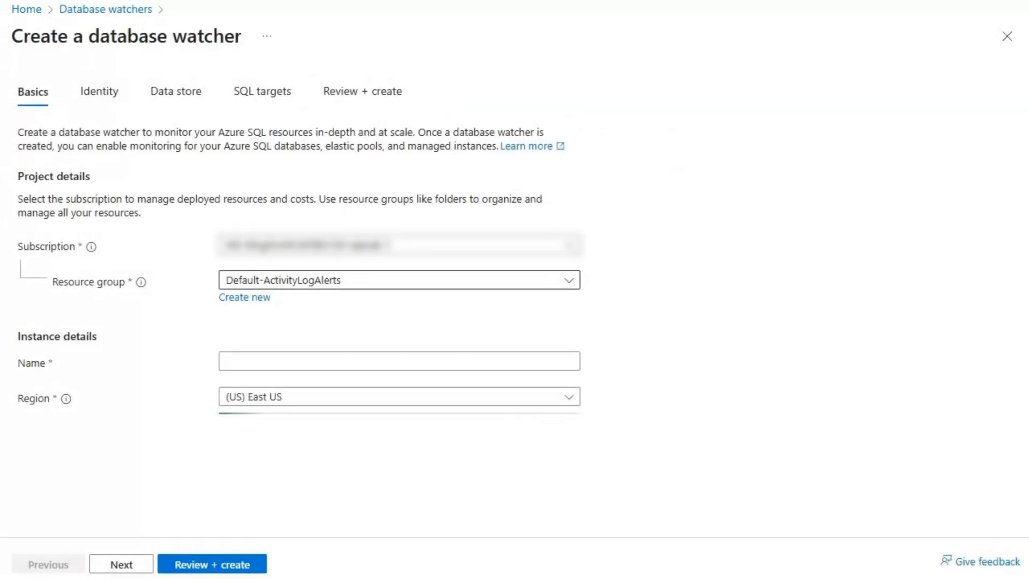
pyautogui.click(399, 280)
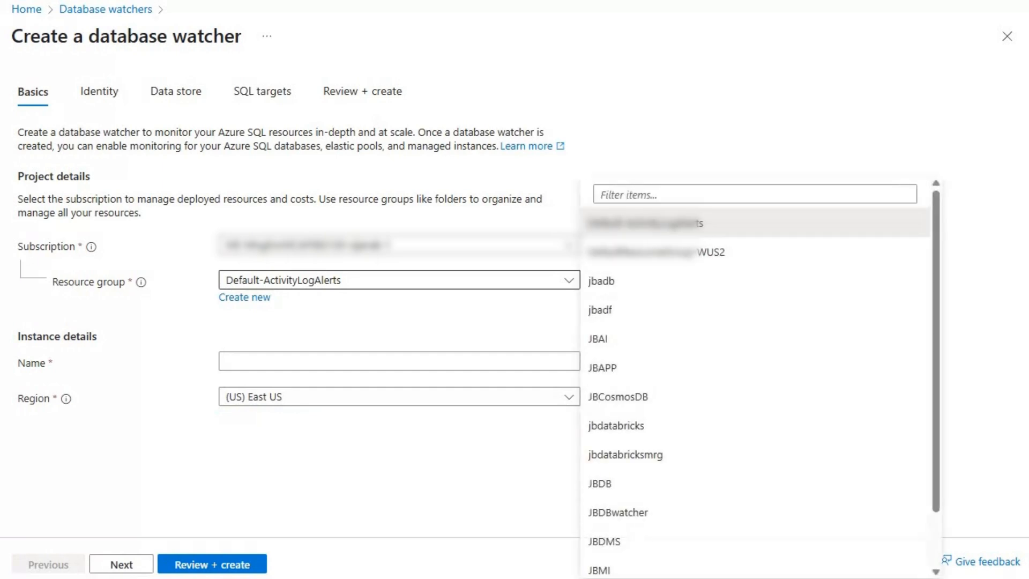
pyautogui.click(618, 513)
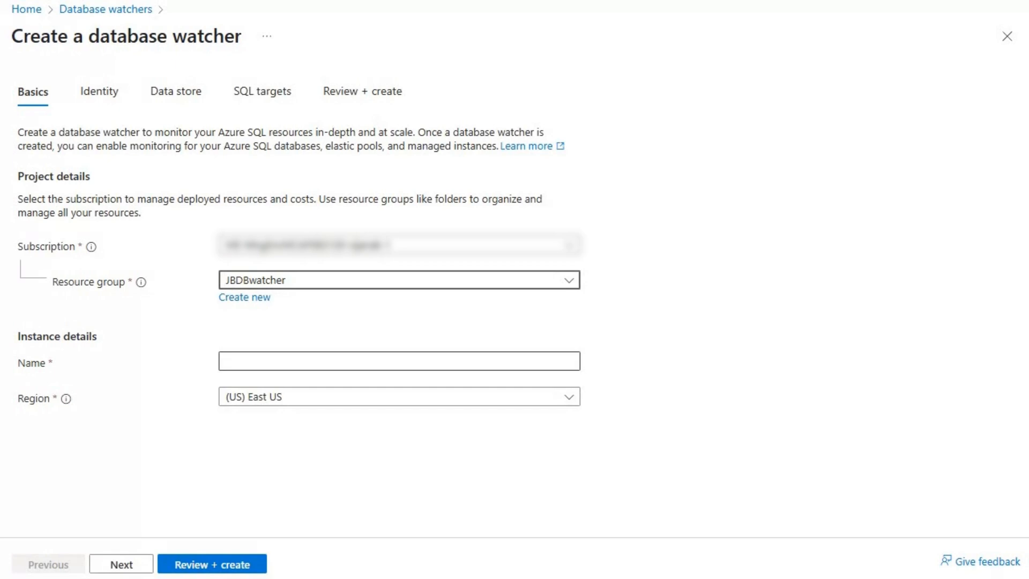
pyautogui.click(400, 361)
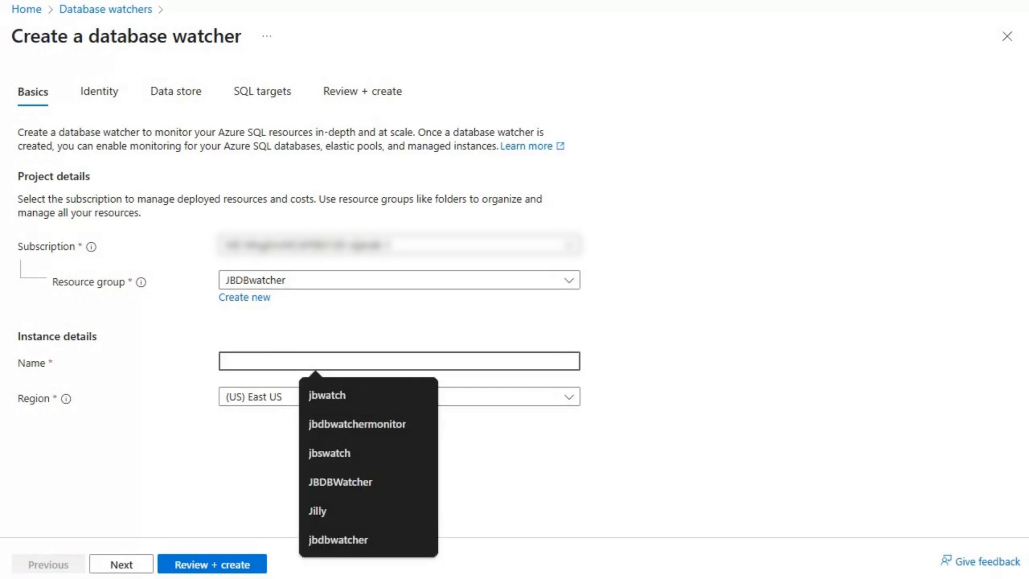
pyautogui.write('jb')
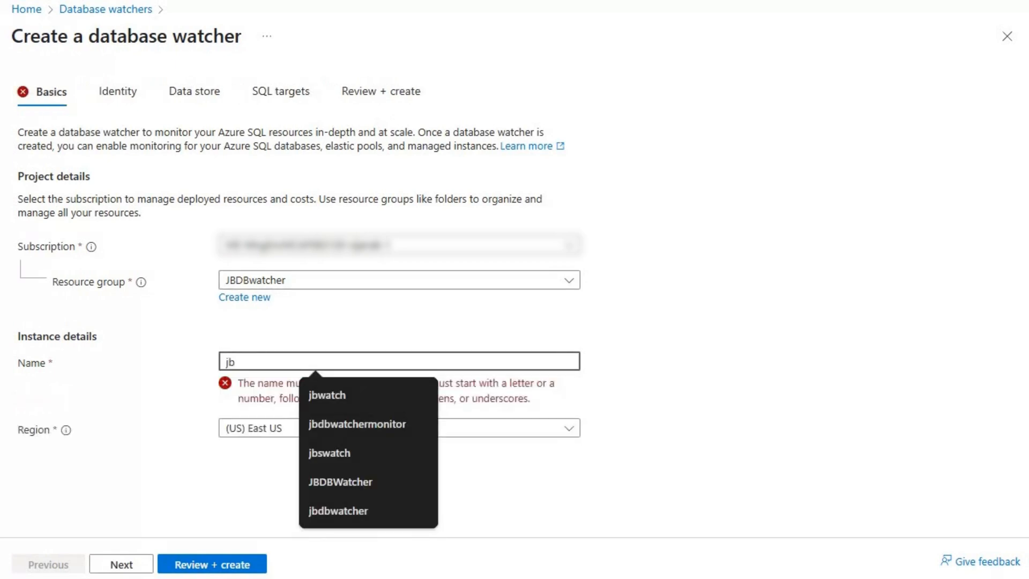
pyautogui.write('watcher')
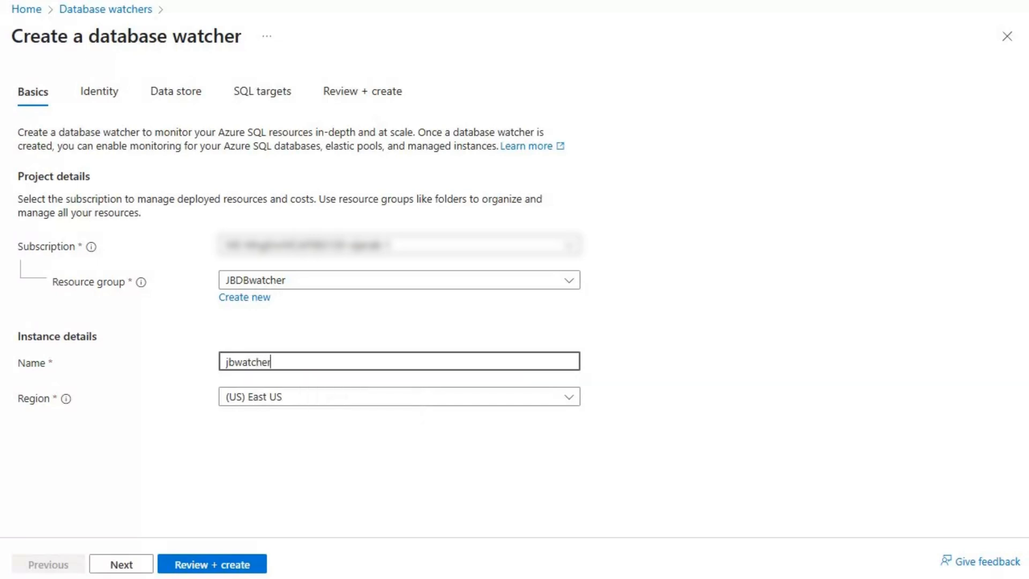
pyautogui.write('-free')
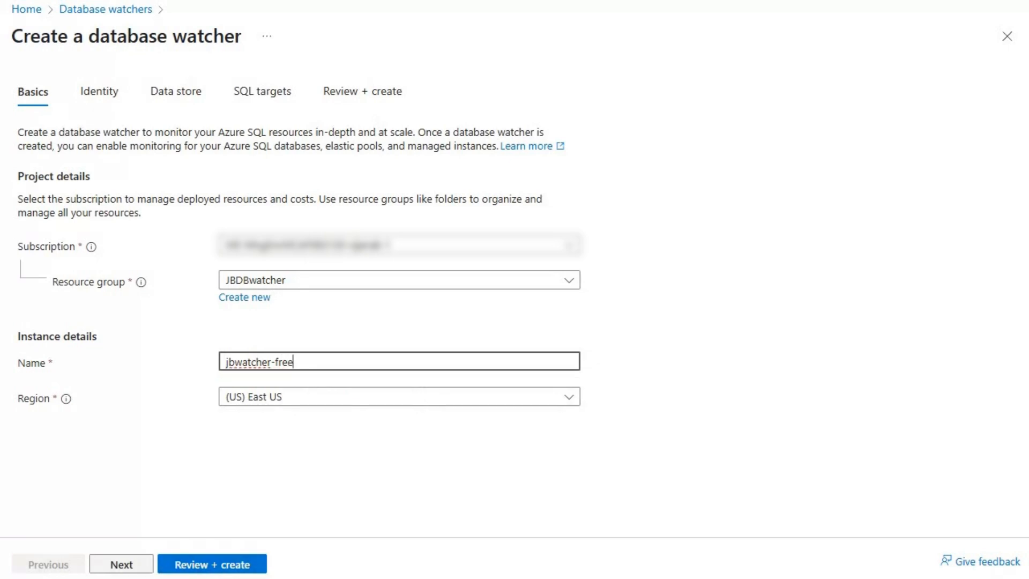
pyautogui.click(121, 564)
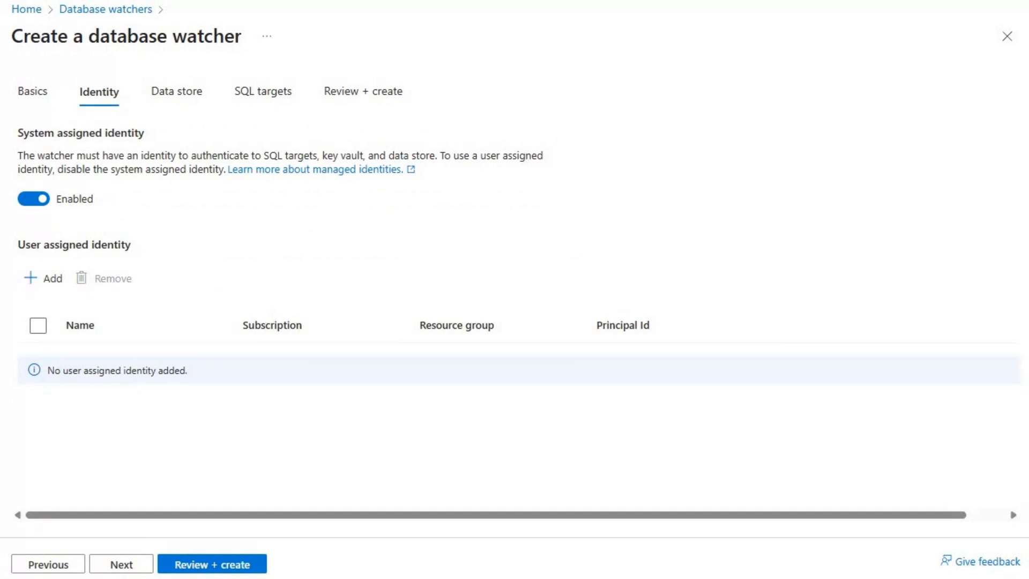
# Step: Keep the system assigned identity and choose a free tier Azure Data Explorer cluster as the watcher's data store
pyautogui.click(121, 564)
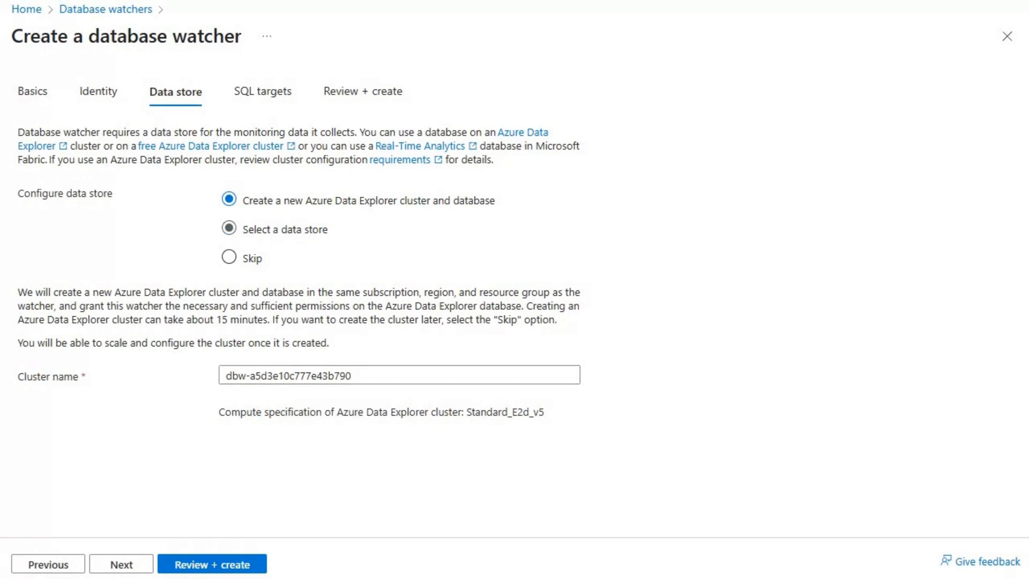
pyautogui.click(229, 228)
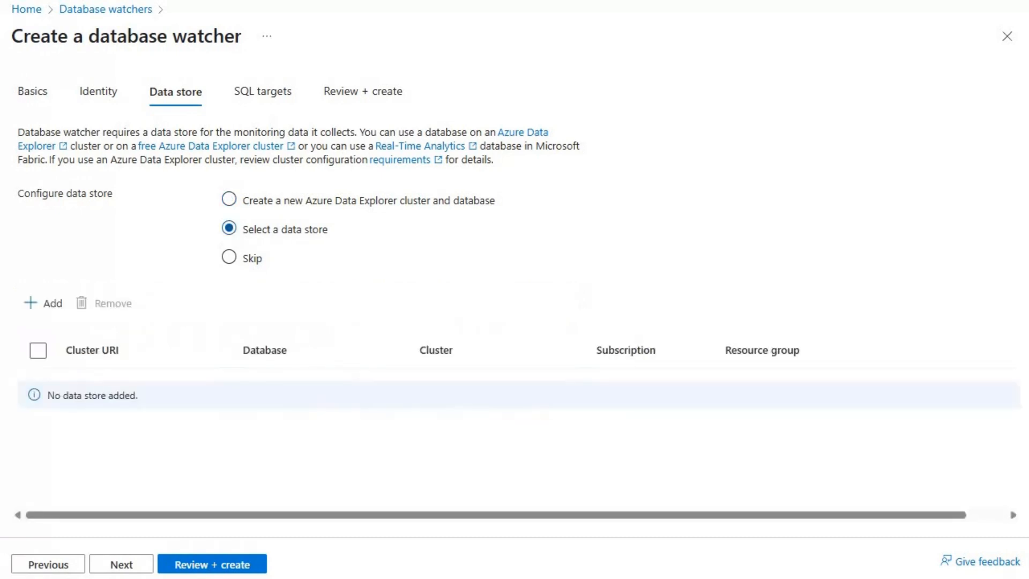
pyautogui.click(43, 303)
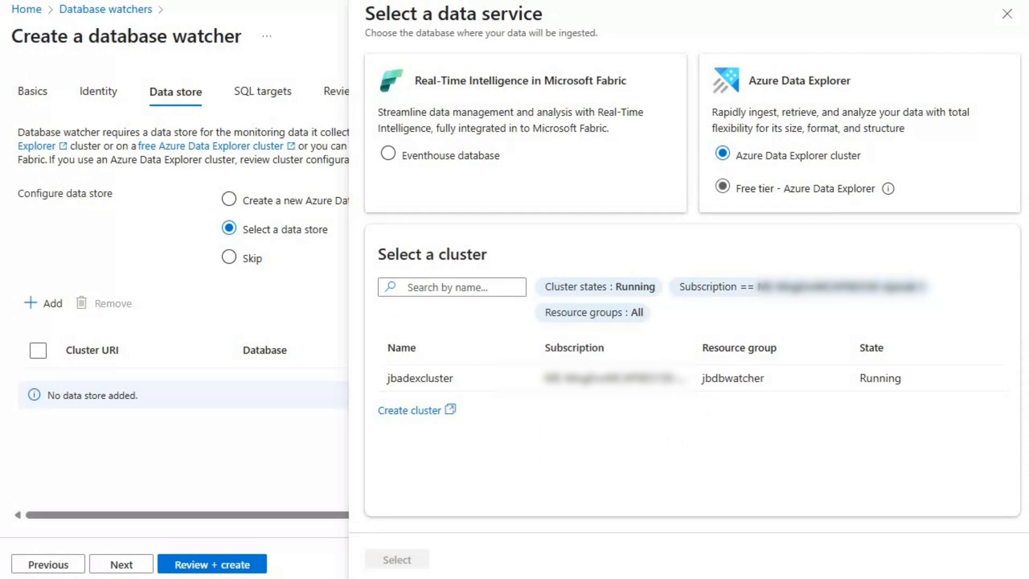
pyautogui.click(722, 187)
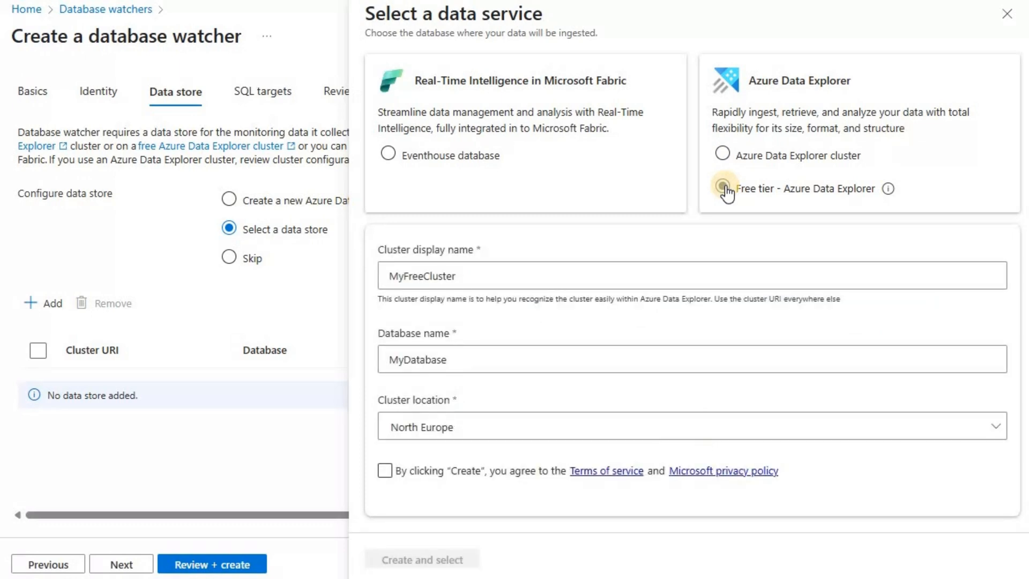
# Step: Set the free cluster's display name to jbclusterfree and its database name to jbdbfree
pyautogui.click(495, 277)
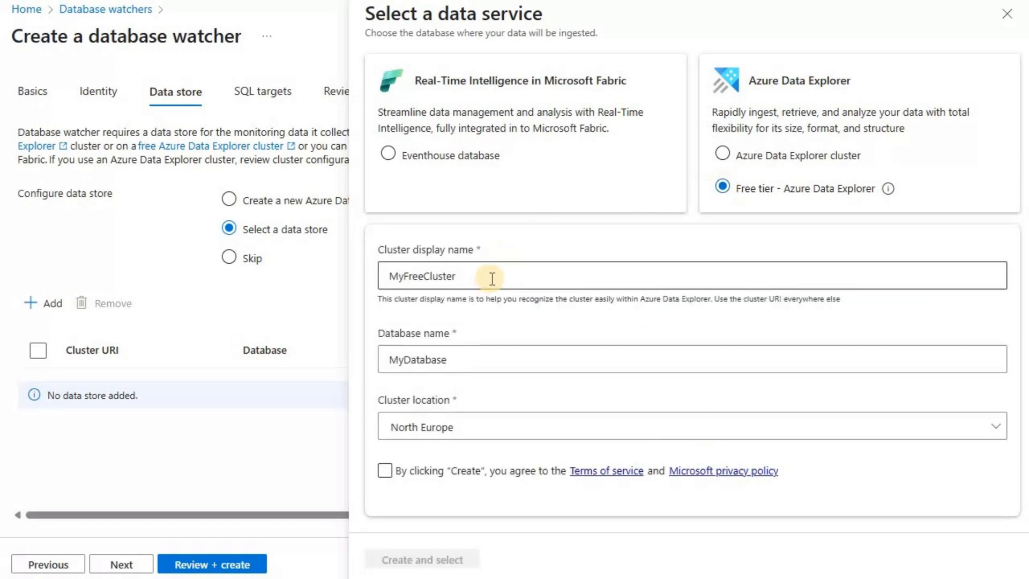
pyautogui.hotkey('ctrl', 'a')
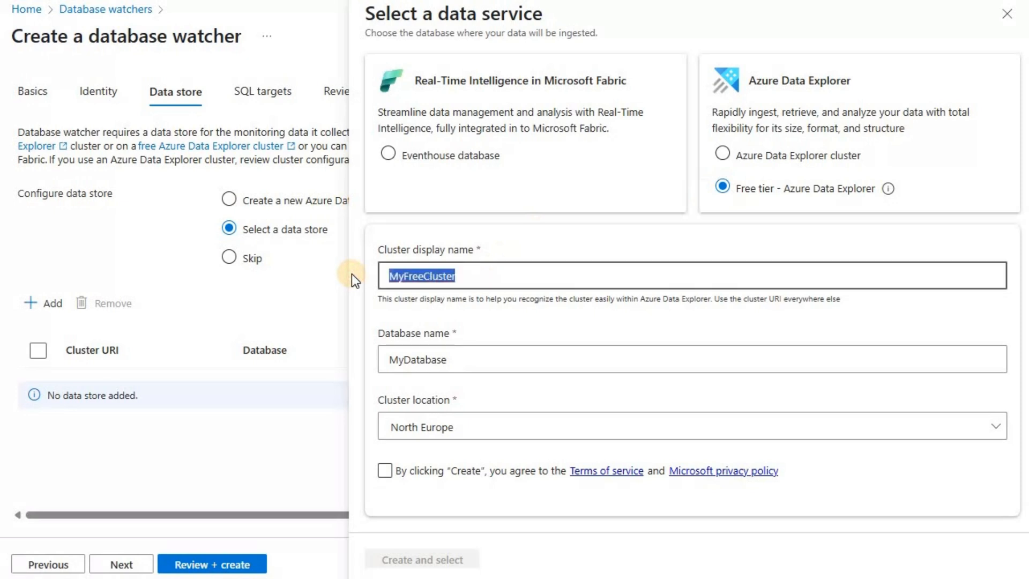
pyautogui.write('jbc')
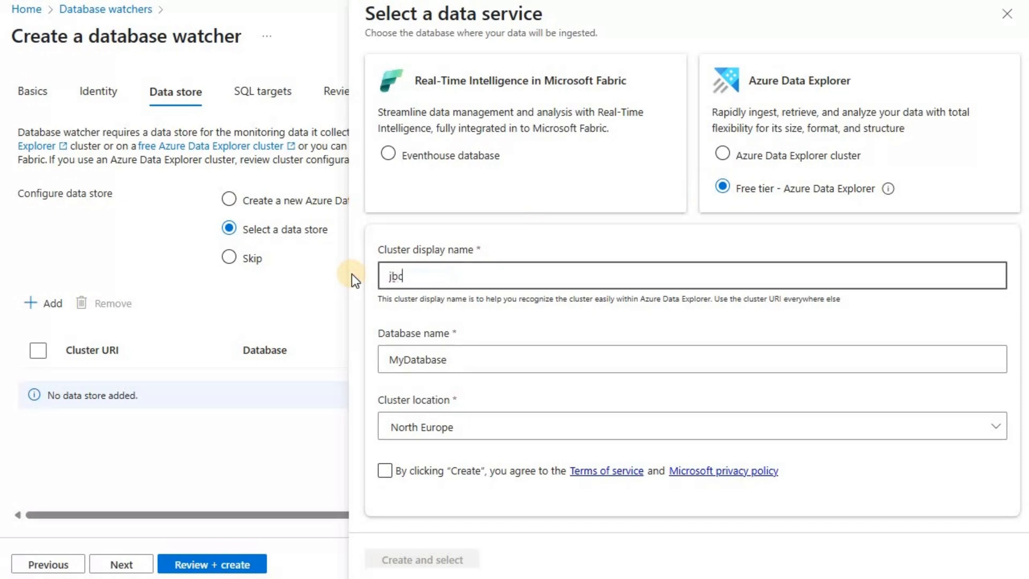
pyautogui.write('lusterfree')
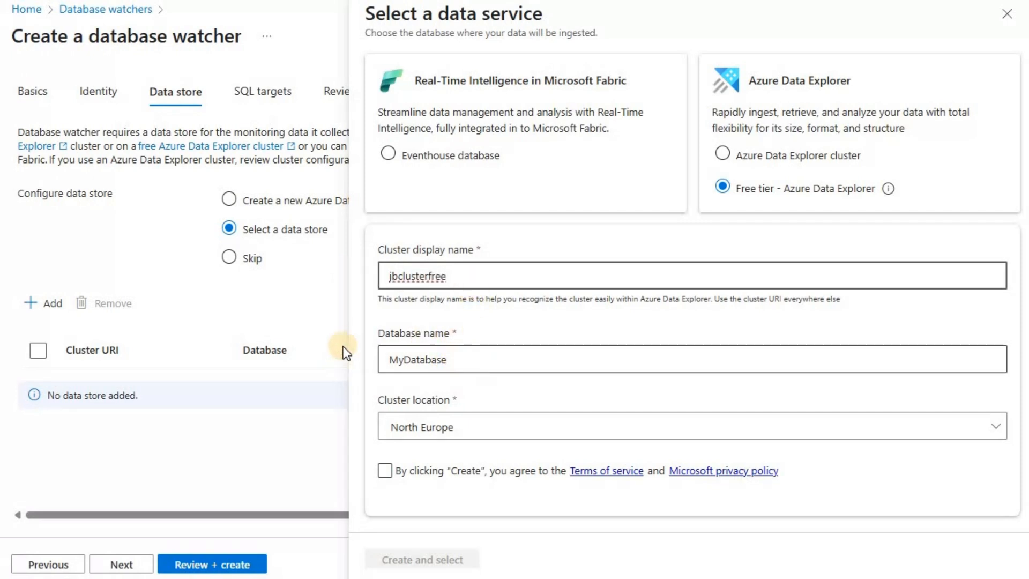
pyautogui.press('Tab')
pyautogui.write('jbdb')
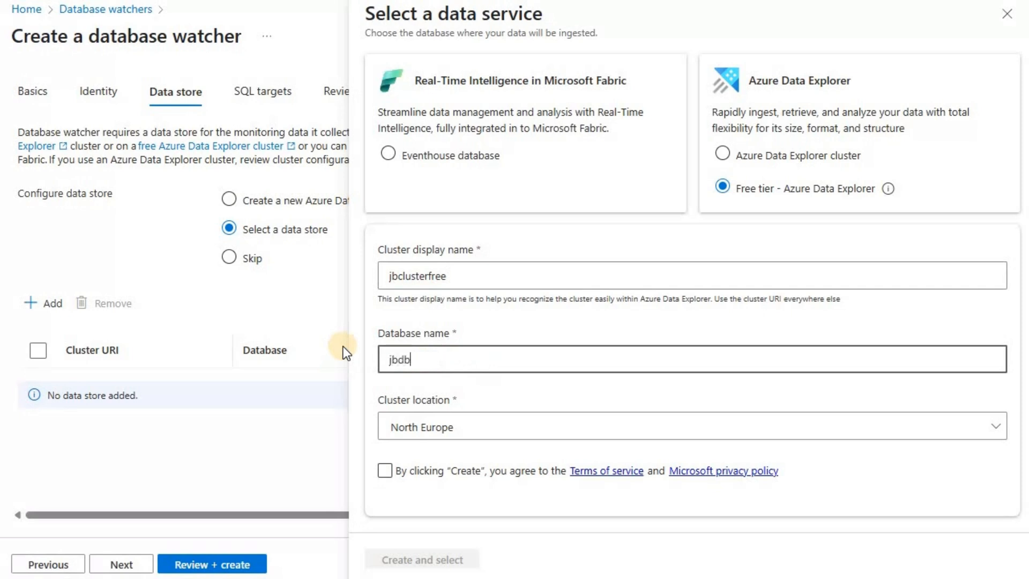
pyautogui.write('free')
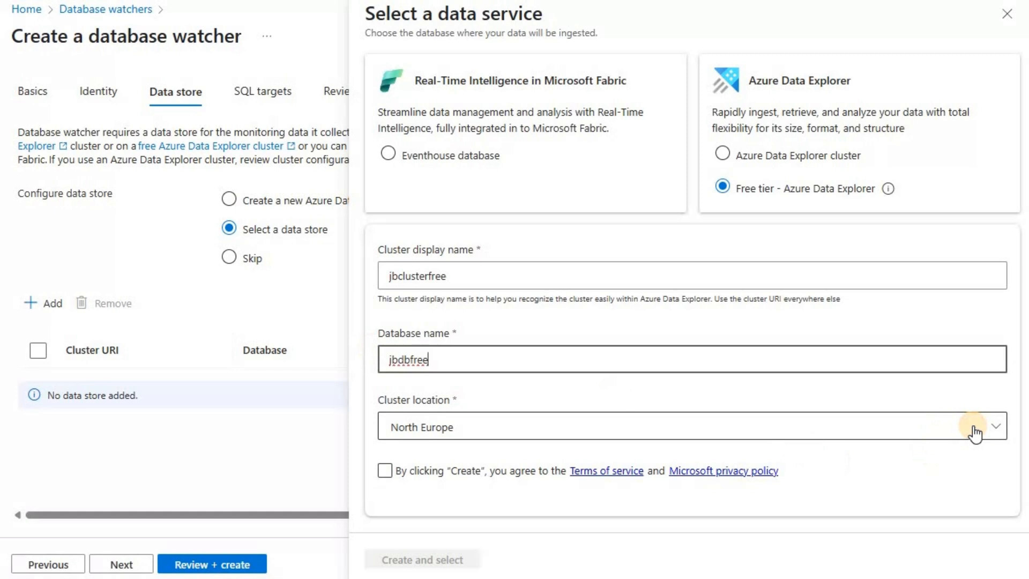
# Step: Set the cluster location to South Central US, accept the terms, and create and select the free cluster as the data store
pyautogui.click(974, 433)
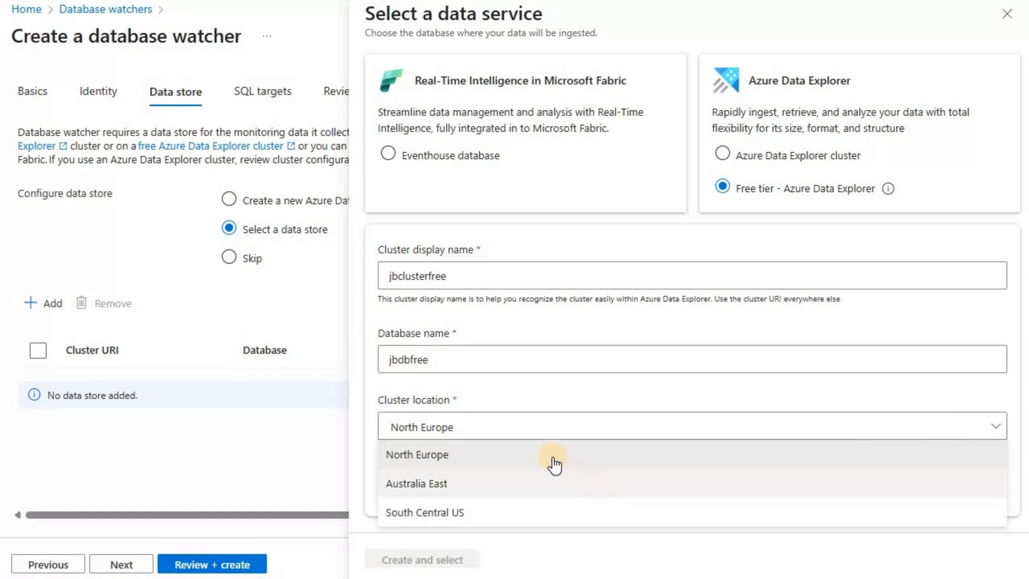
pyautogui.click(503, 509)
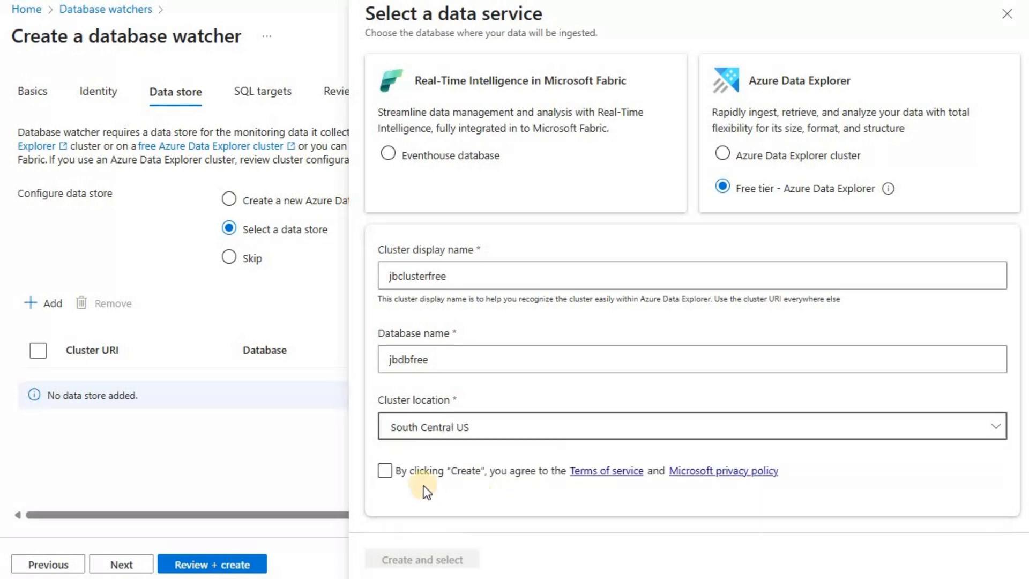
pyautogui.click(385, 471)
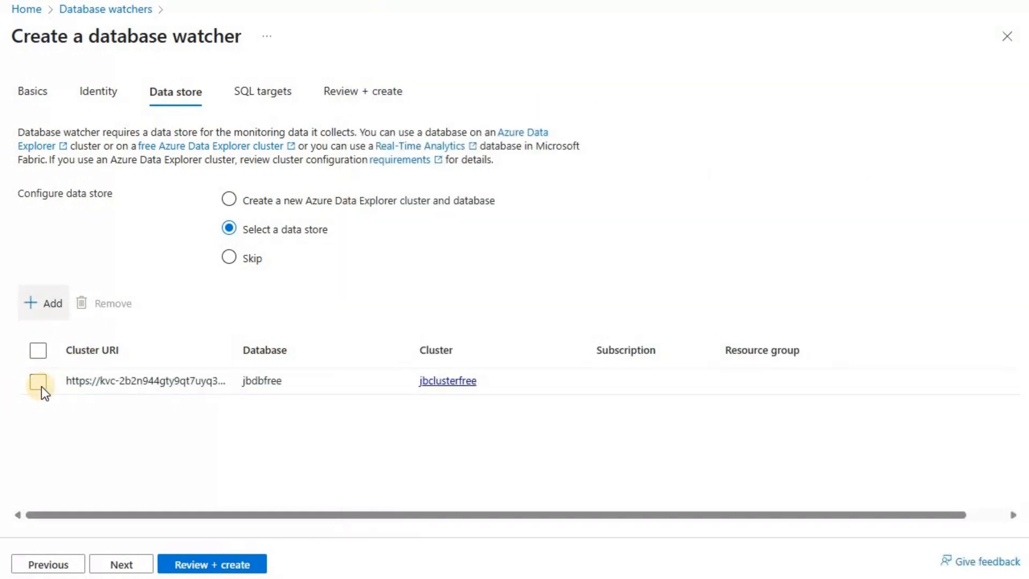
pyautogui.click(39, 383)
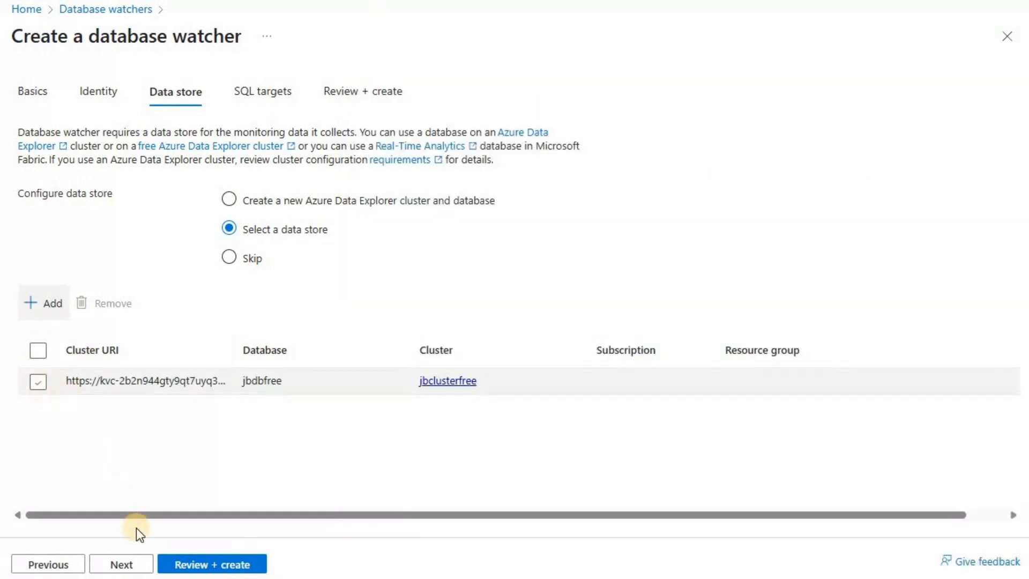
# Step: Leave the SQL targets empty, then review and create the database watcher
pyautogui.click(125, 566)
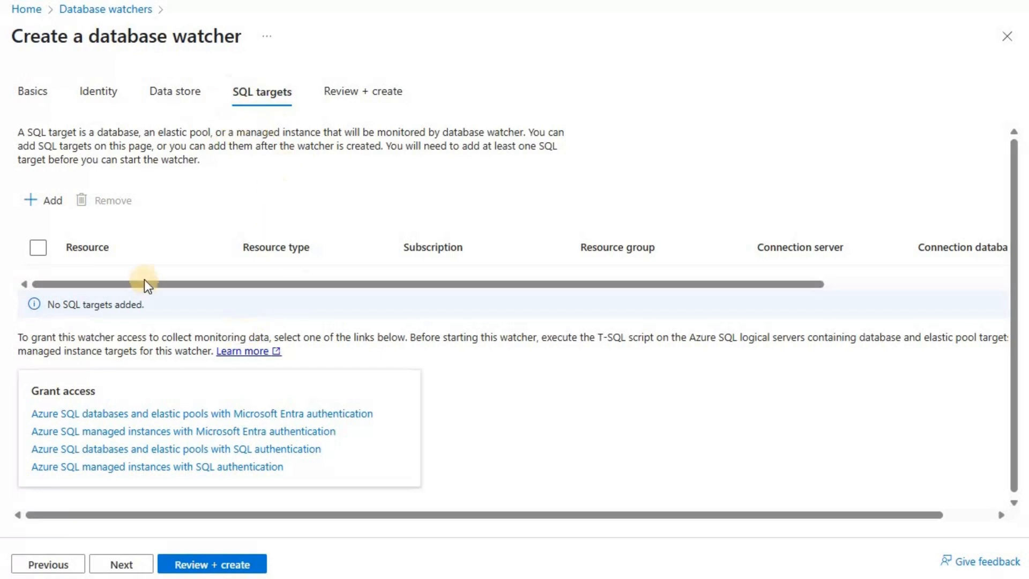
pyautogui.click(126, 564)
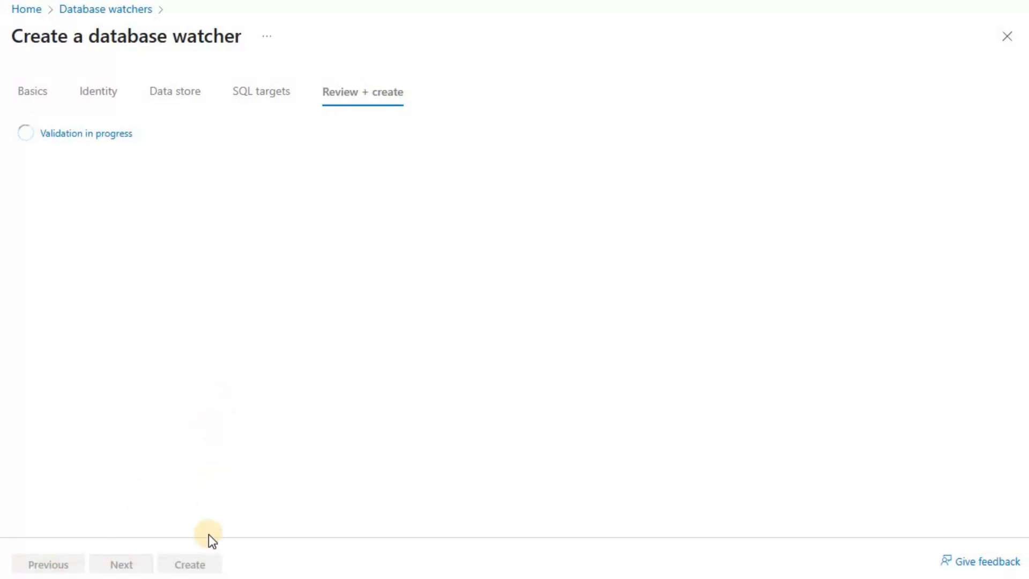
pyautogui.click(198, 561)
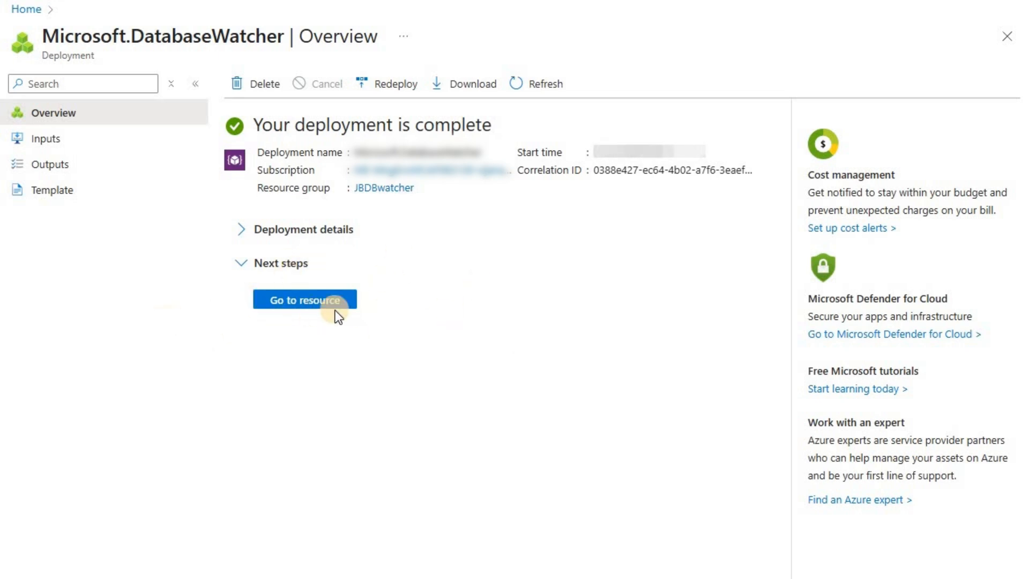
# Step: Open the deployed jbwatcher-free resource and view its data store configuration
pyautogui.click(314, 310)
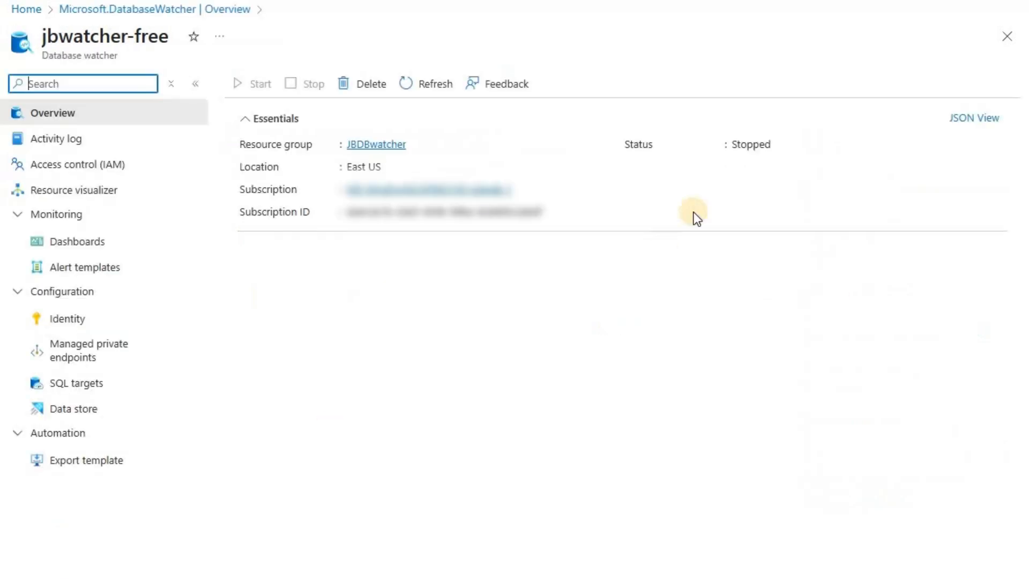
pyautogui.click(256, 158)
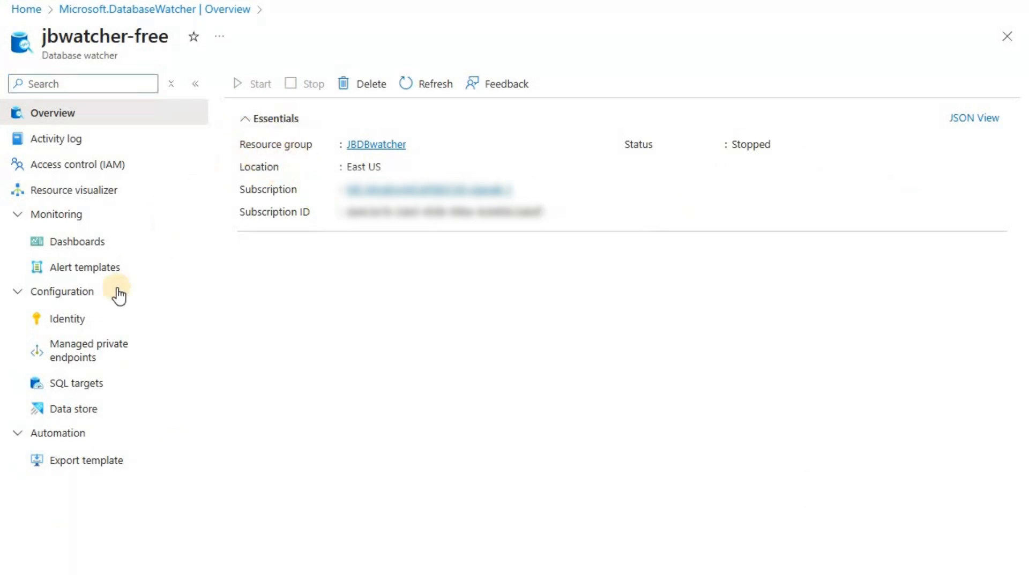
pyautogui.click(86, 413)
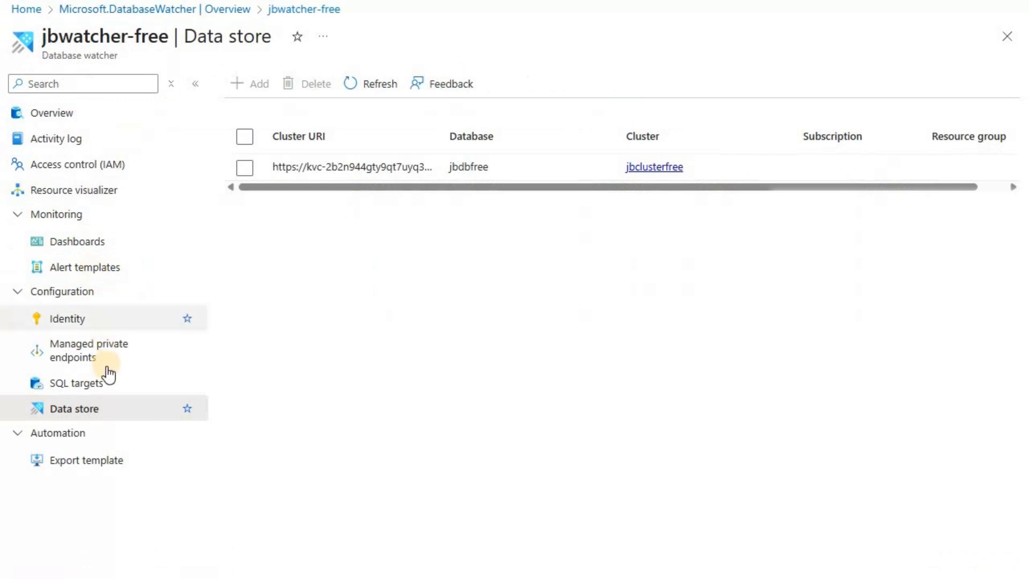
# Step: Copy the grant-access script for Azure SQL databases with Microsoft Entra authentication and execute it on the jbbank server in SQL Server Management Studio
pyautogui.click(100, 383)
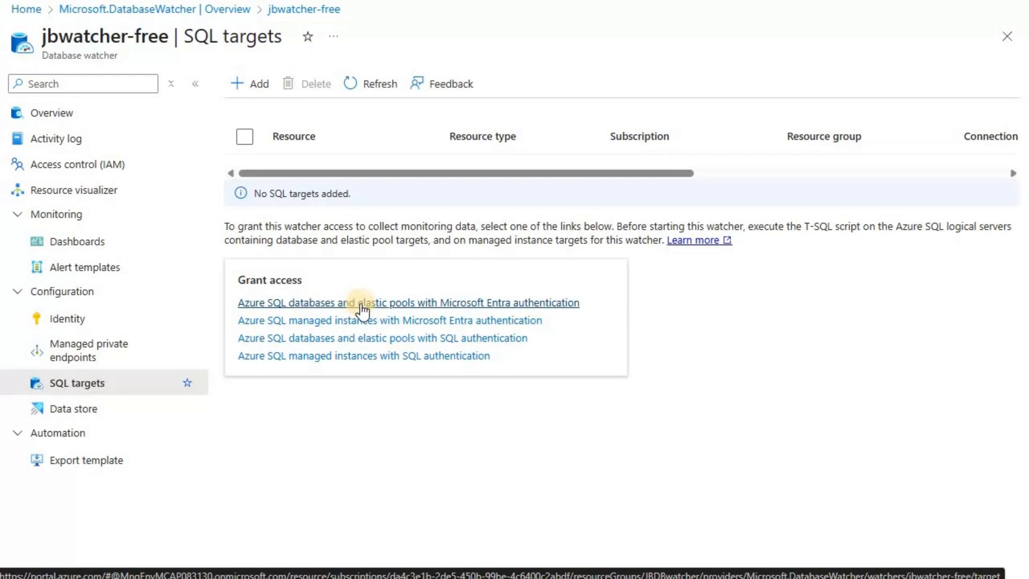
pyautogui.click(449, 303)
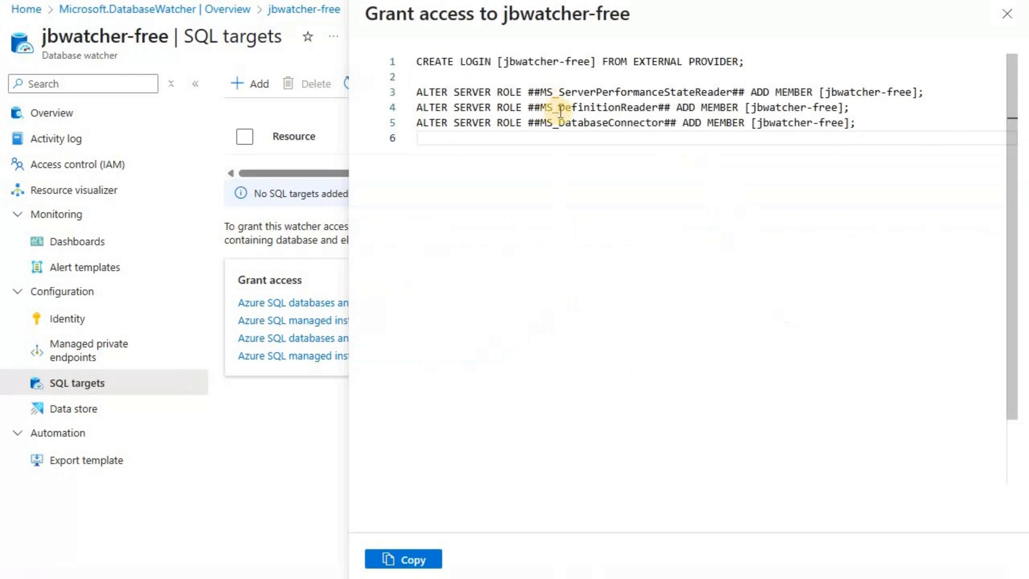
pyautogui.click(421, 561)
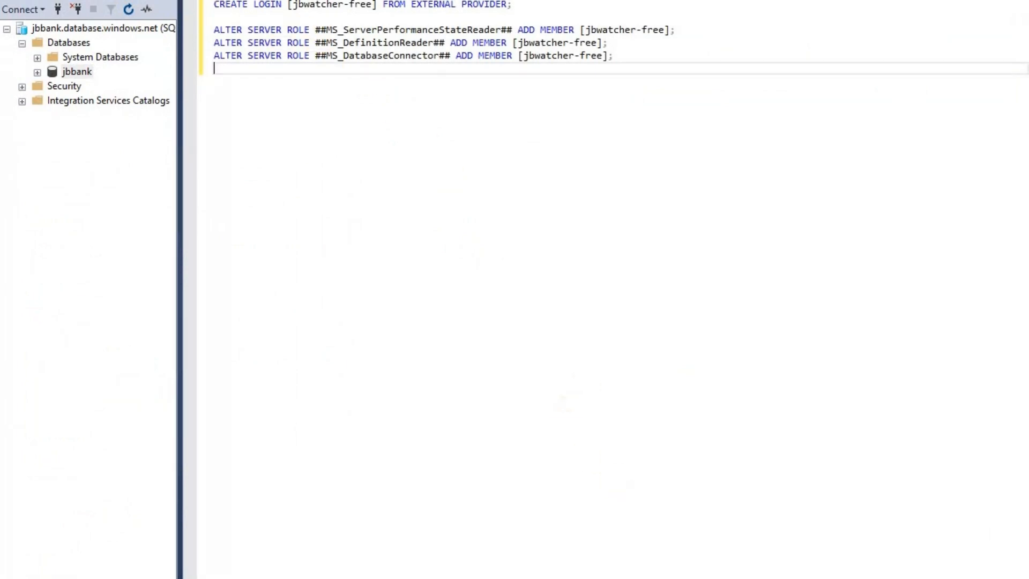
pyautogui.press('F5')
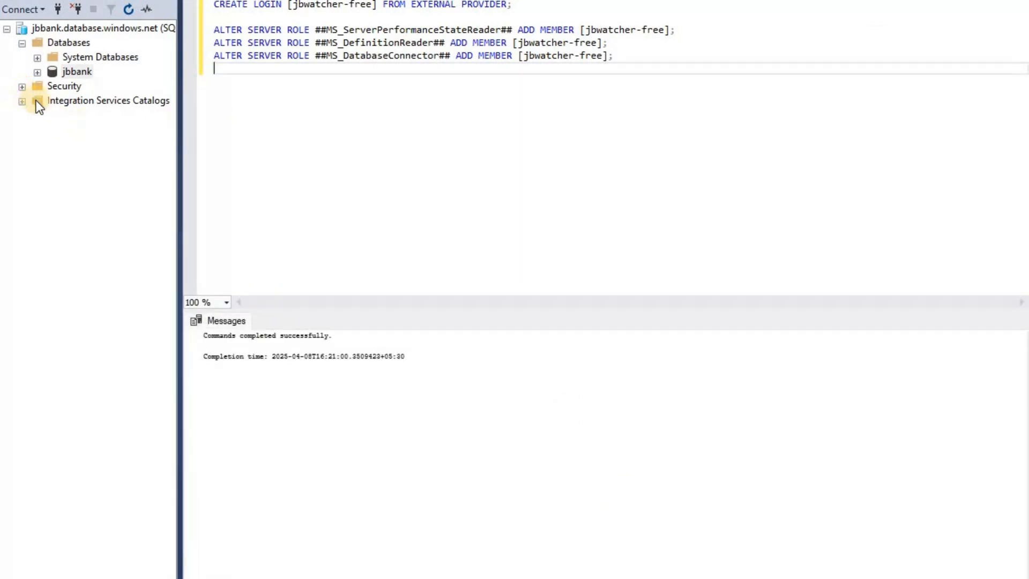
# Step: Check the server's security logins for the jbwatcher-free login
pyautogui.click(22, 86)
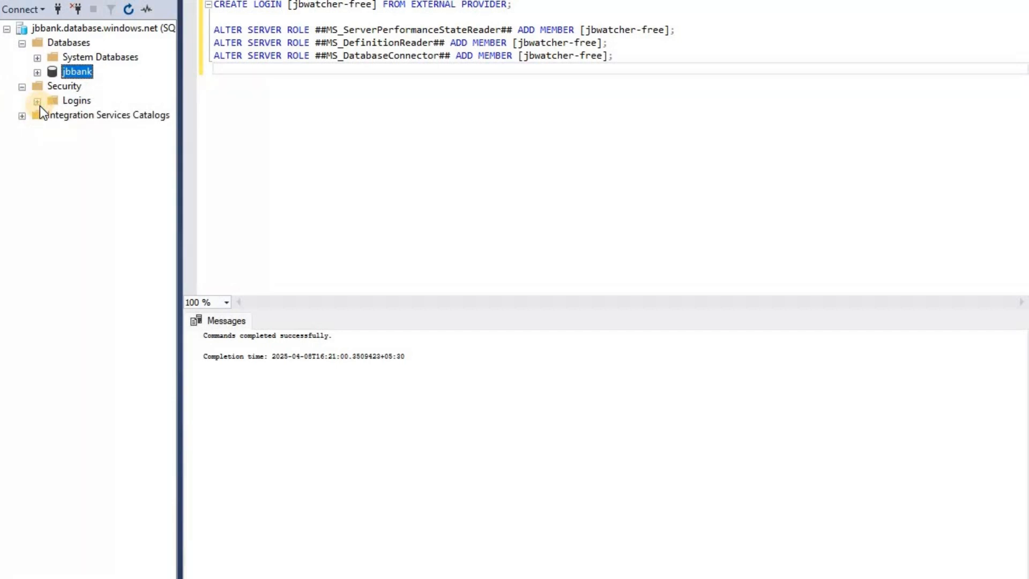
pyautogui.click(38, 103)
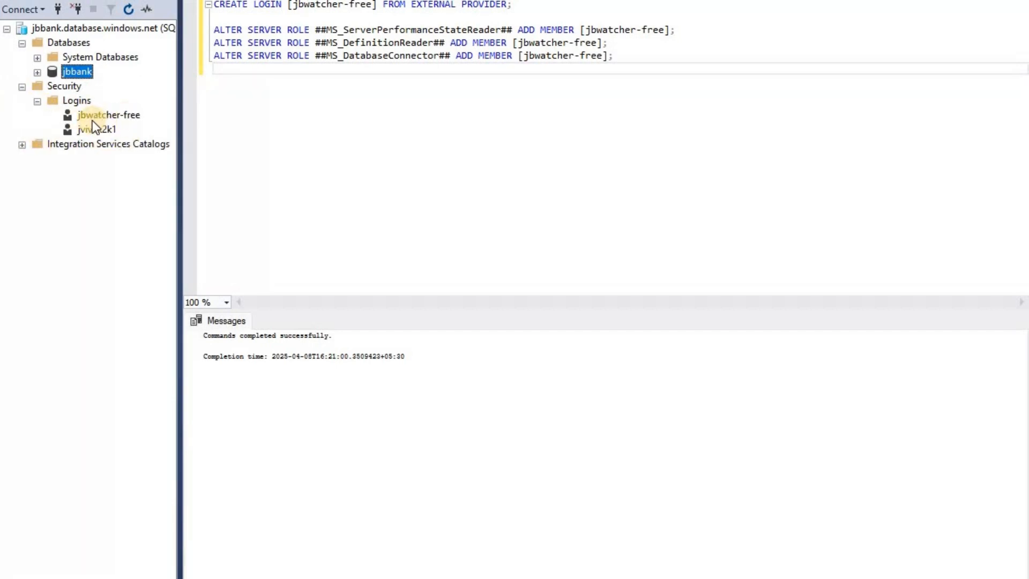
pyautogui.click(22, 87)
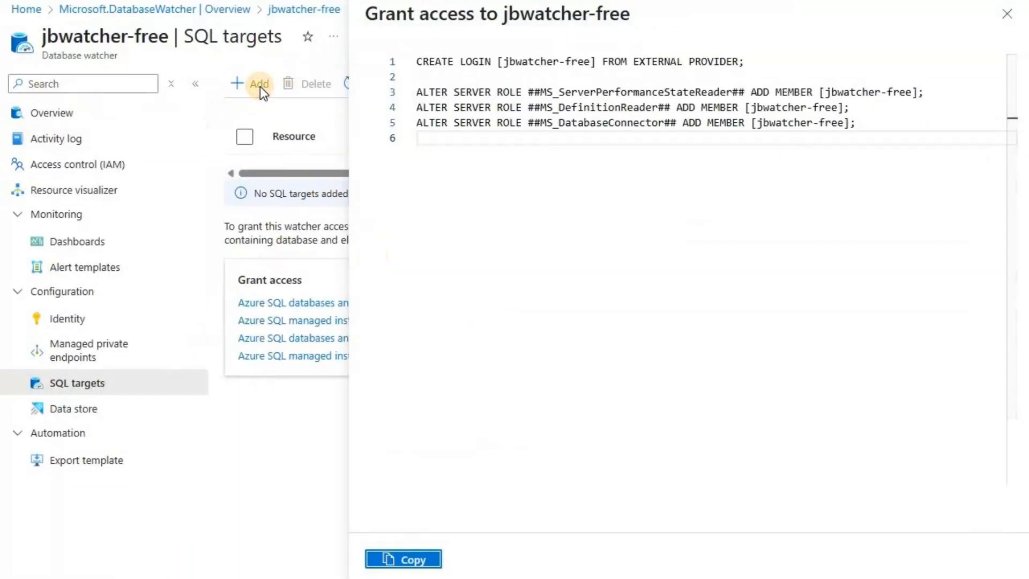
# Step: Add the jbbank SQL database on the jbbank server as a SQL target, keeping the default managed identity authentication
pyautogui.click(259, 86)
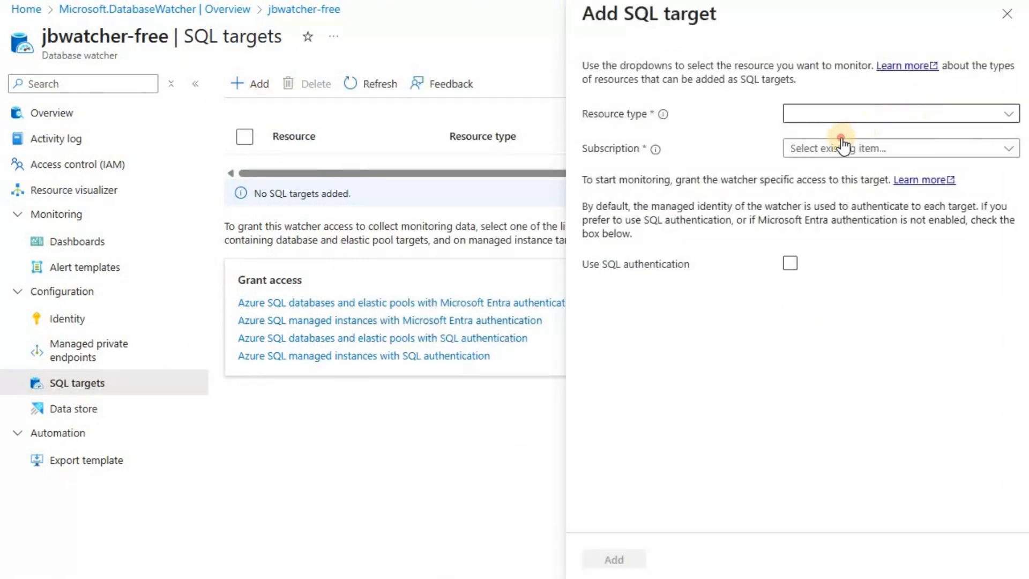
pyautogui.click(840, 115)
pyautogui.click(844, 151)
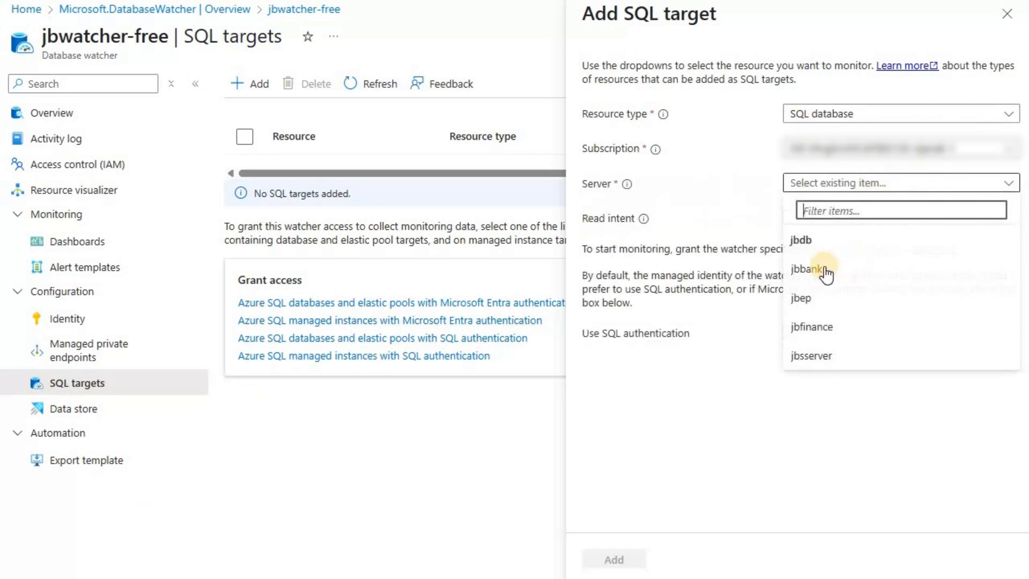
pyautogui.click(825, 268)
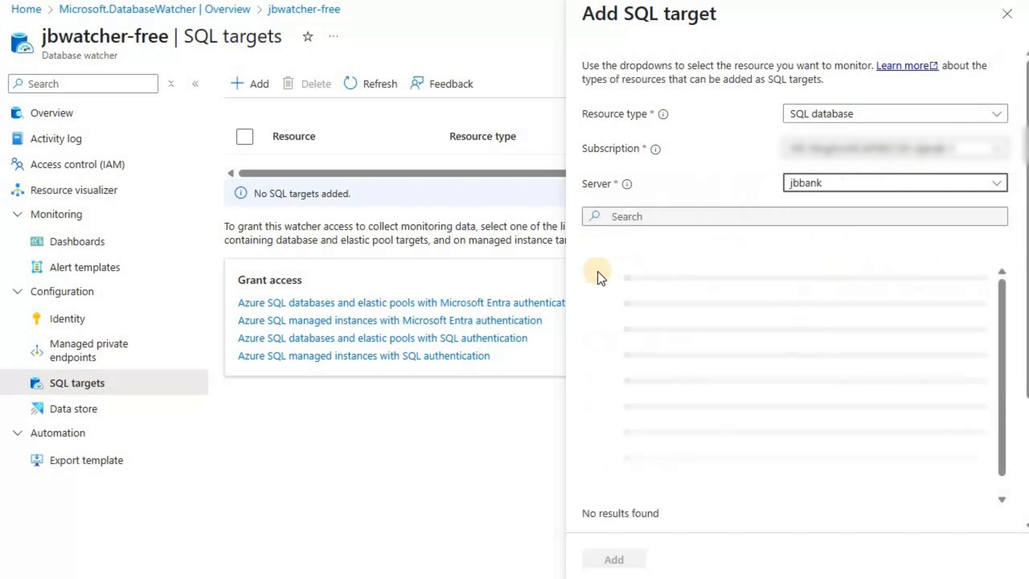
pyautogui.click(602, 257)
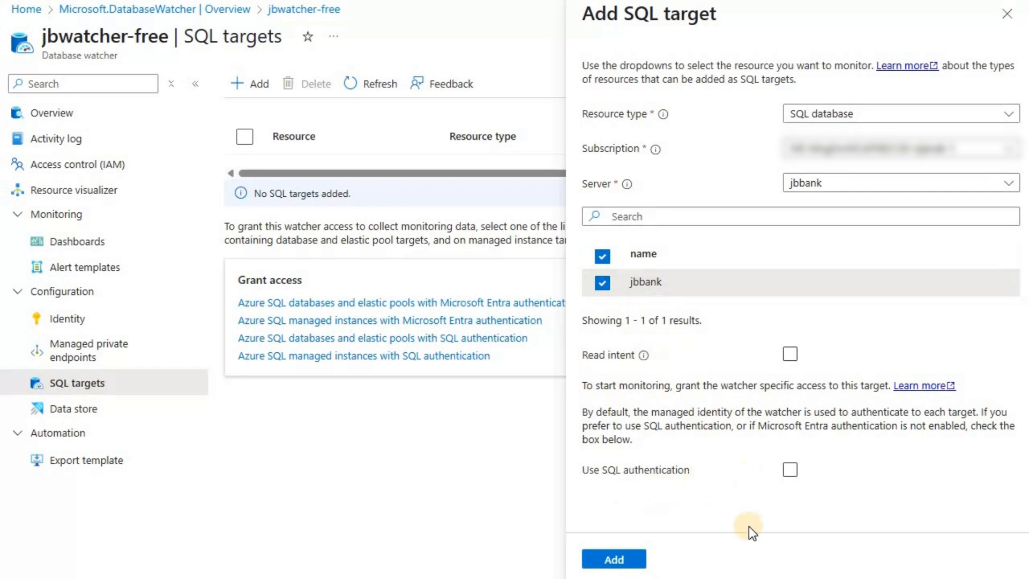
pyautogui.click(626, 558)
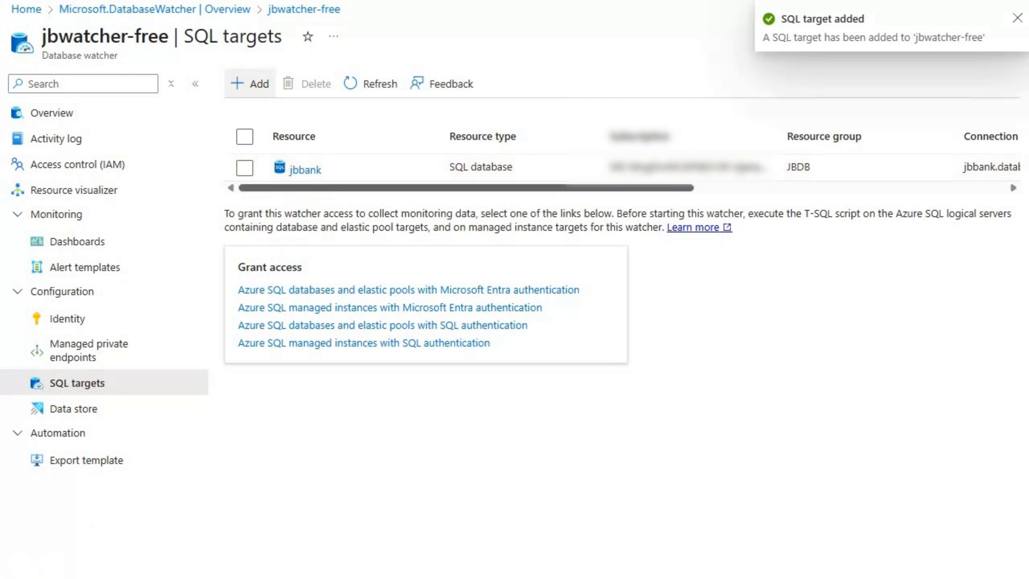
# Step: View the watcher's monitoring dashboards and open its identity settings
pyautogui.click(86, 247)
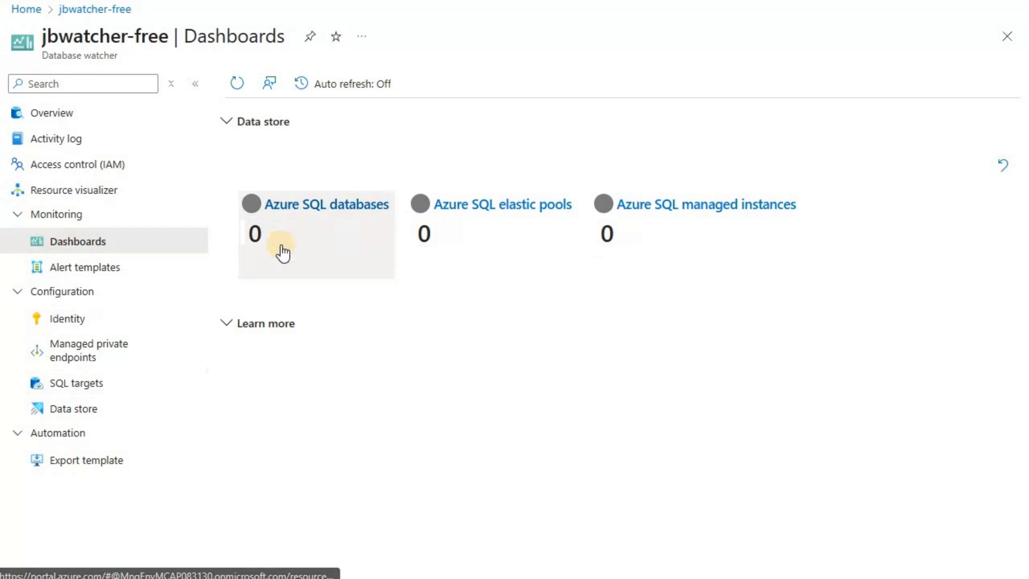
pyautogui.click(69, 322)
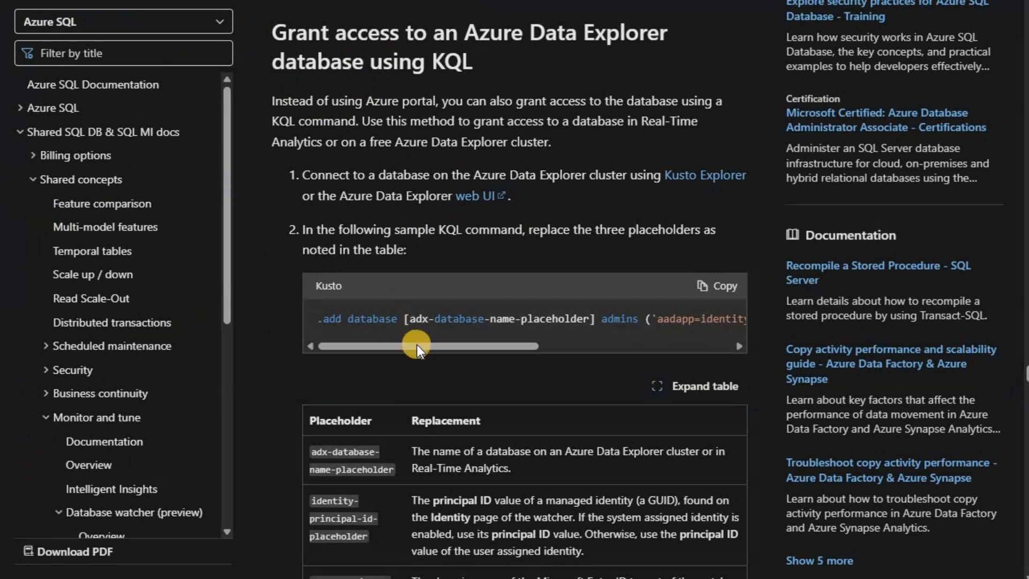
# Step: Review and copy the sample KQL command for granting access to an Azure Data Explorer database from the documentation
pyautogui.moveTo(479, 344); pyautogui.dragTo(480, 344)
pyautogui.moveTo(581, 350); pyautogui.dragTo(378, 352)
pyautogui.scroll(-5, 377, 353)
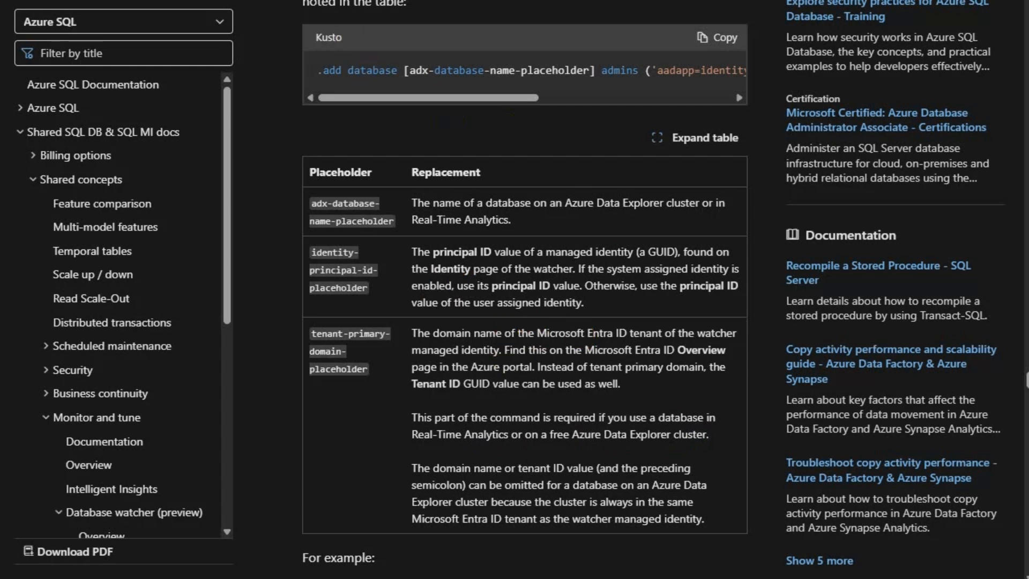
pyautogui.click(727, 40)
# Step: Open the watcher's data store cluster in Azure Data Explorer, trust the connection, and paste the sample KQL command into the query editor
pyautogui.hotkey('alt', 'Tab')
pyautogui.click(94, 409)
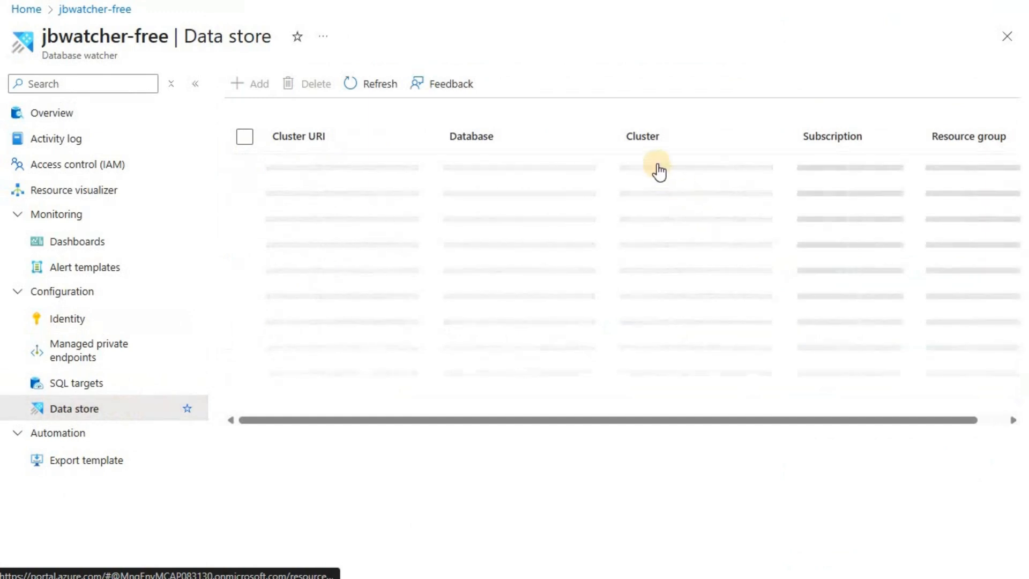
pyautogui.click(658, 167)
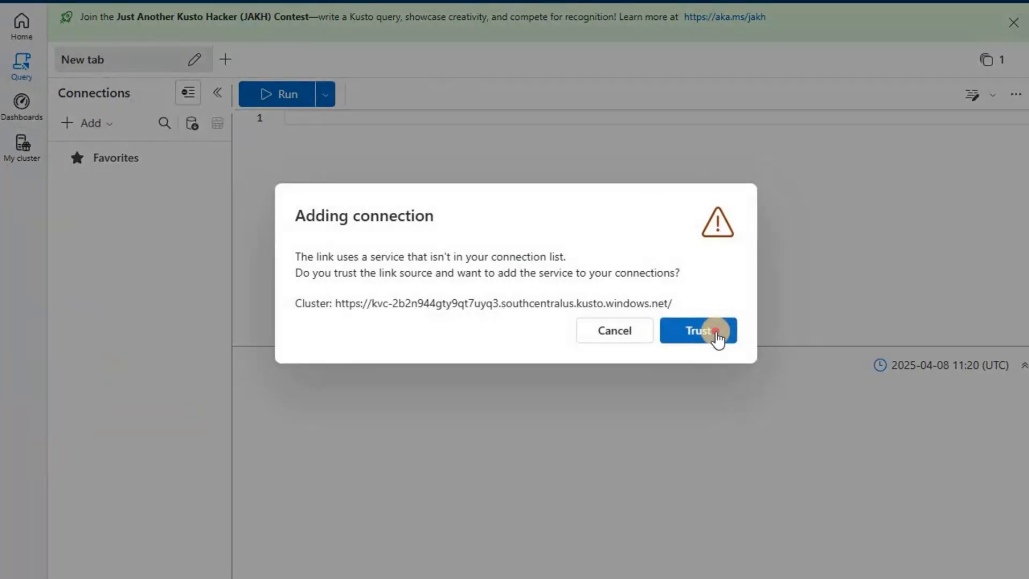
pyautogui.click(716, 335)
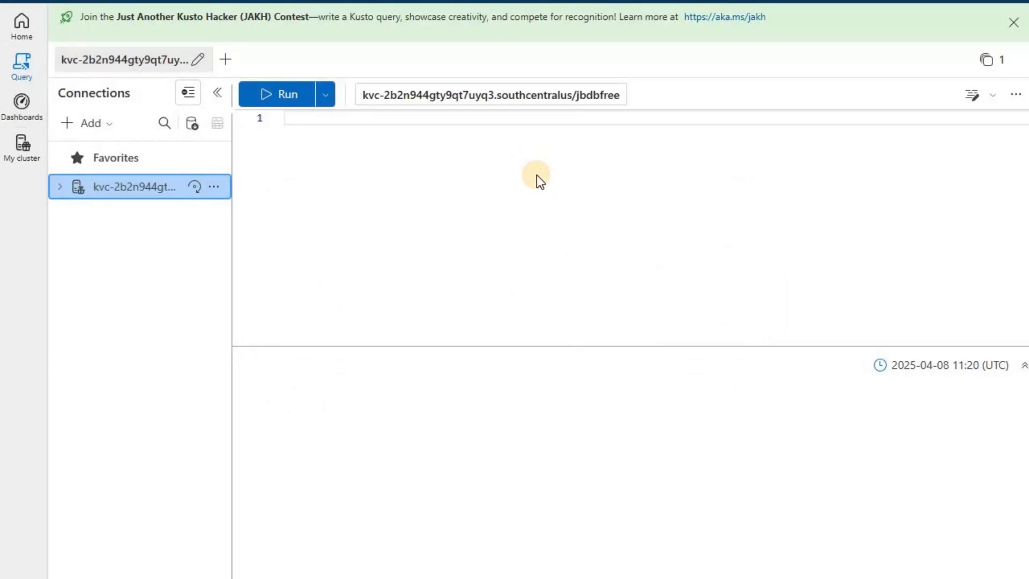
pyautogui.click(536, 175)
pyautogui.hotkey('ctrl', 'v')
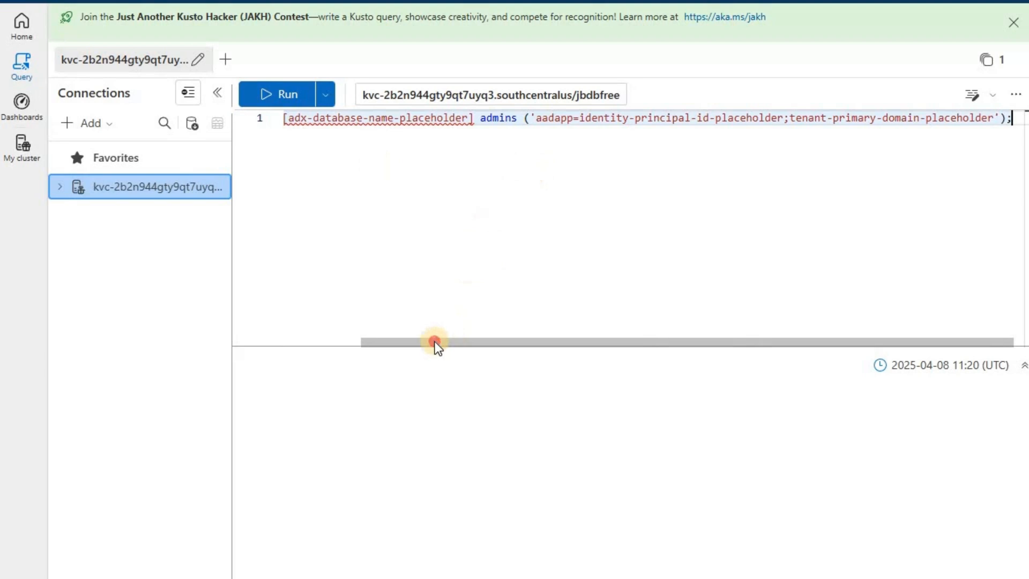
# Step: Replace the adx-database-name-placeholder in the KQL command with jbdbfree, the cluster's database
pyautogui.moveTo(435, 342); pyautogui.dragTo(301, 350)
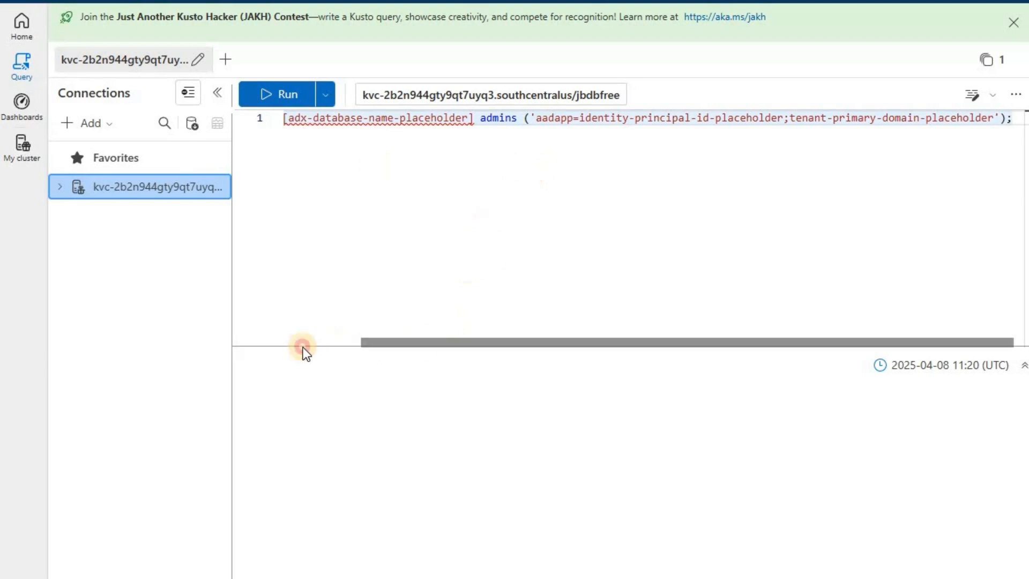
pyautogui.click(62, 194)
pyautogui.click(144, 219)
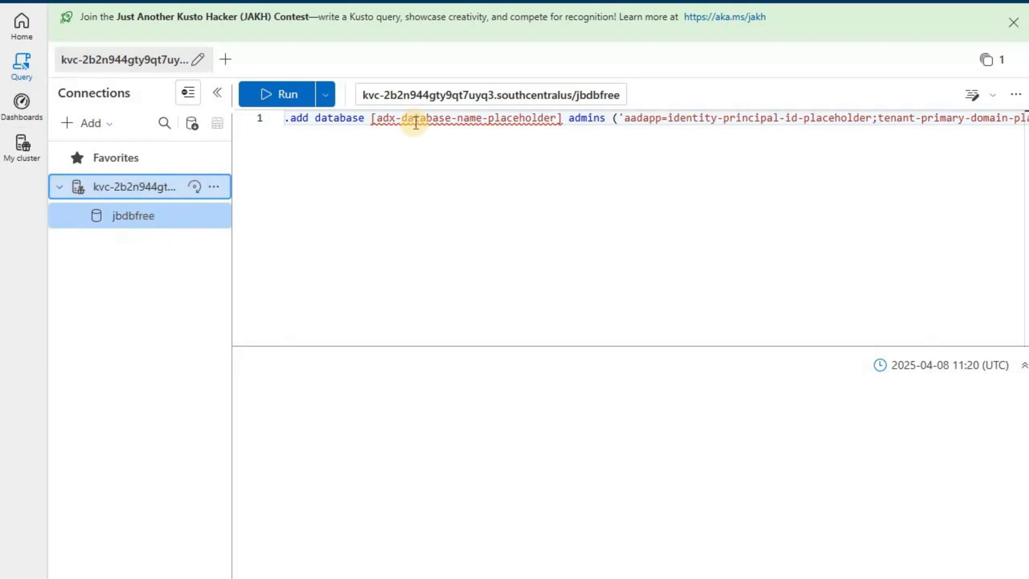
pyautogui.click(550, 118)
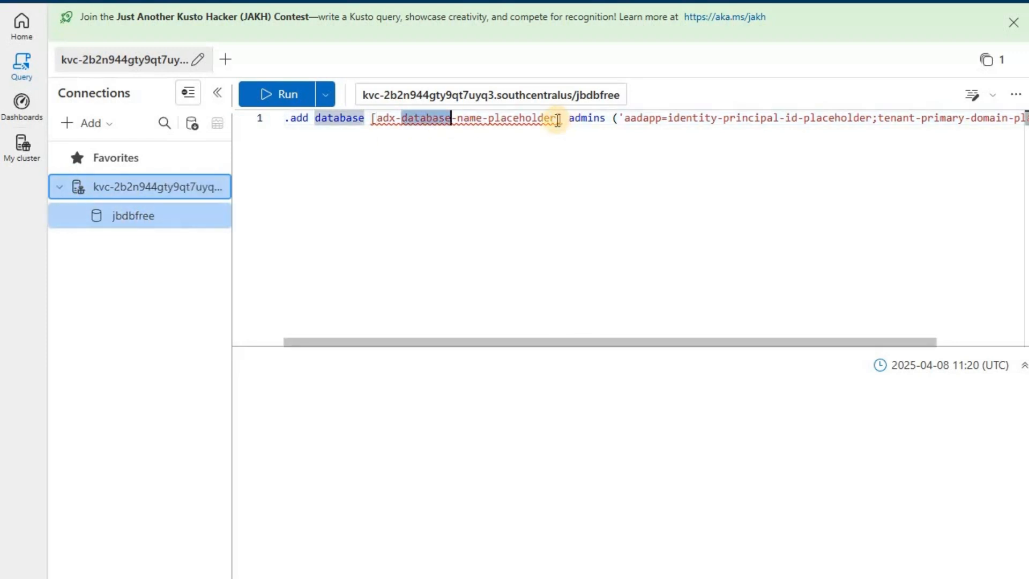
pyautogui.moveTo(384, 113); pyautogui.dragTo(379, 113)
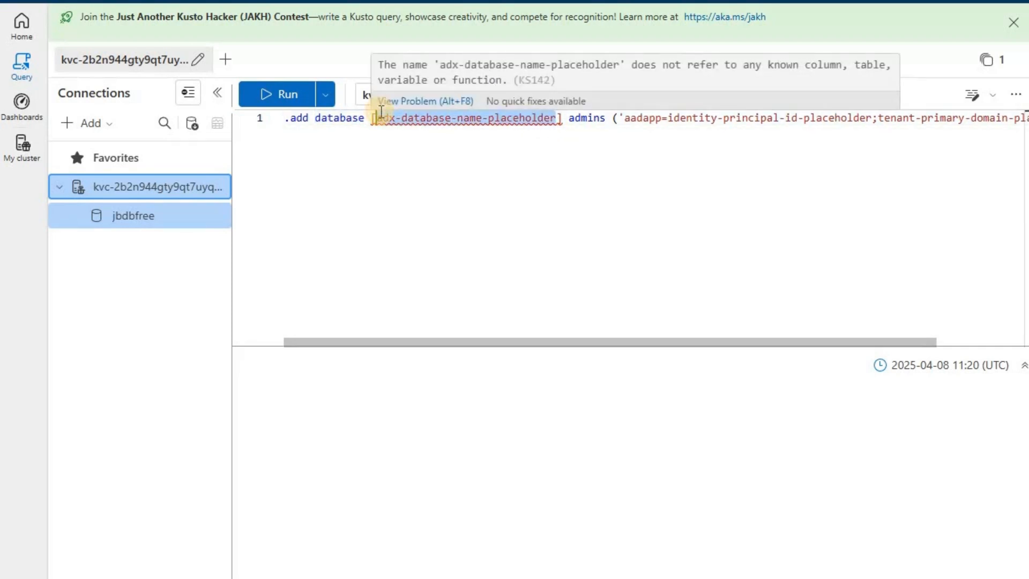
pyautogui.write('jbdbfree')
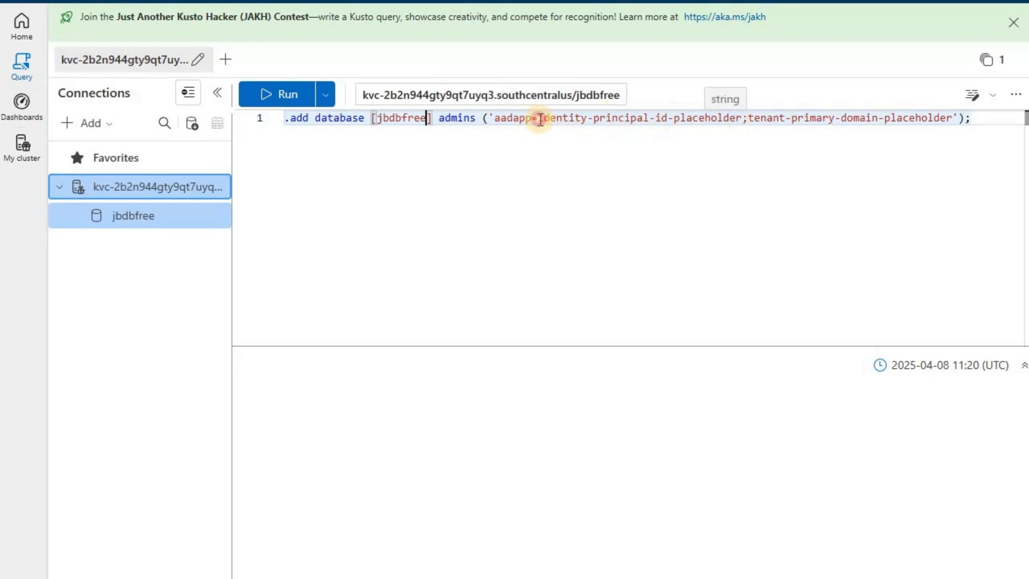
# Step: Replace the identity-principal-id-placeholder in the KQL command with the object (principal) ID copied from the watcher's system assigned identity
pyautogui.moveTo(741, 118); pyautogui.dragTo(538, 118)
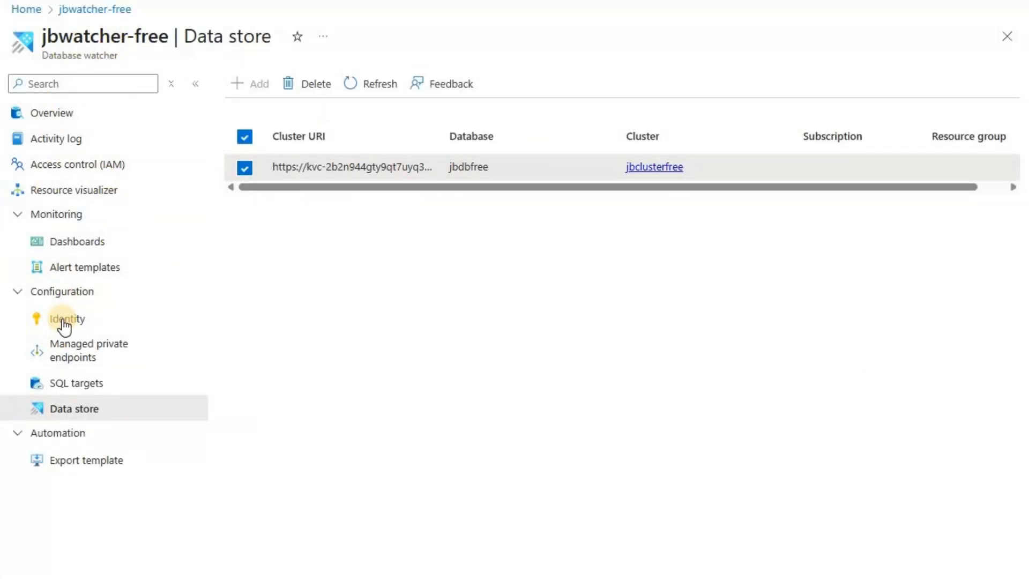
pyautogui.click(106, 310)
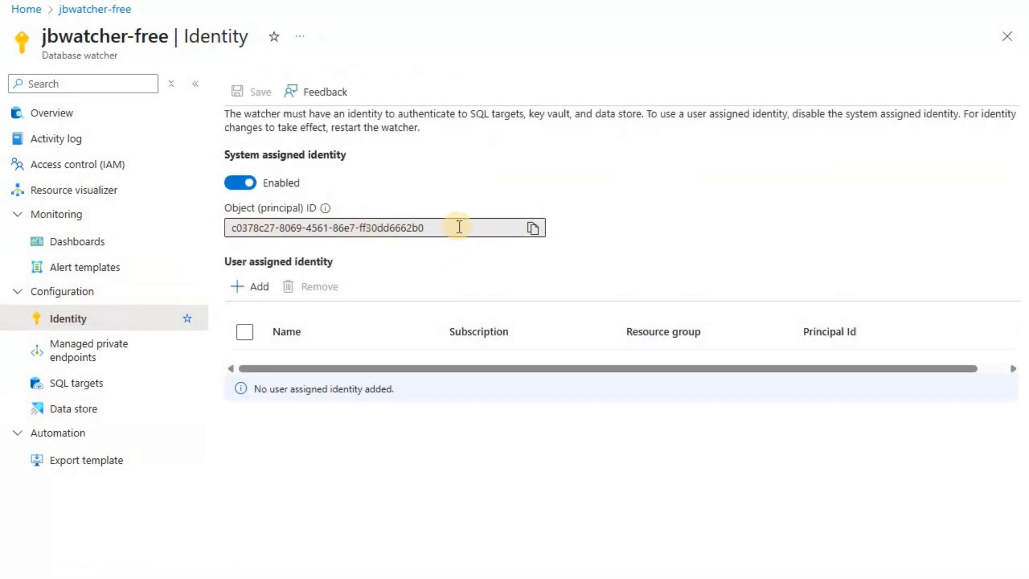
pyautogui.click(533, 229)
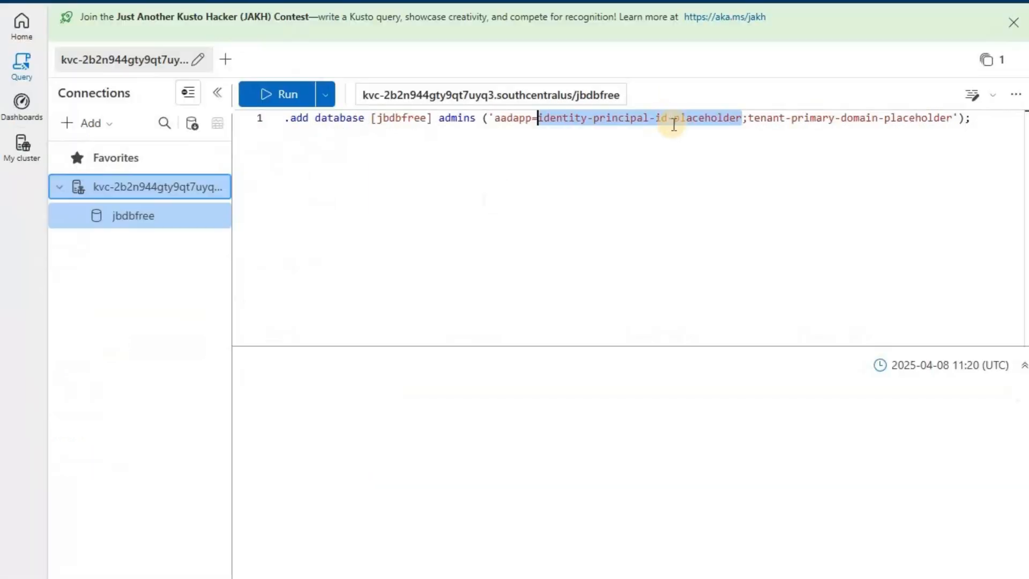
pyautogui.hotkey('ctrl', 'v')
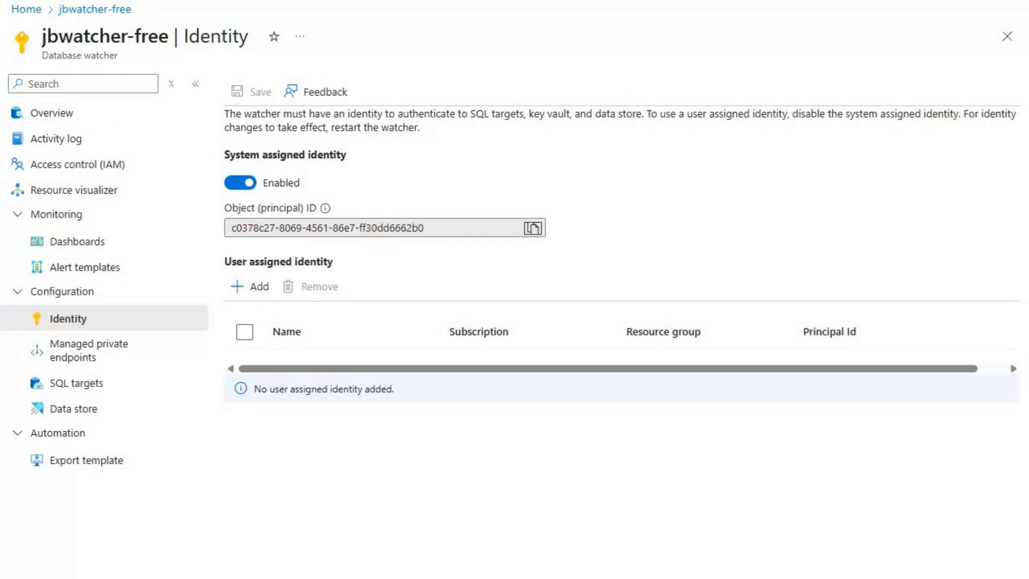
# Step: Copy the tenant's primary domain from the Microsoft Entra ID overview and return to the Azure portal home page
pyautogui.click(392, 1)
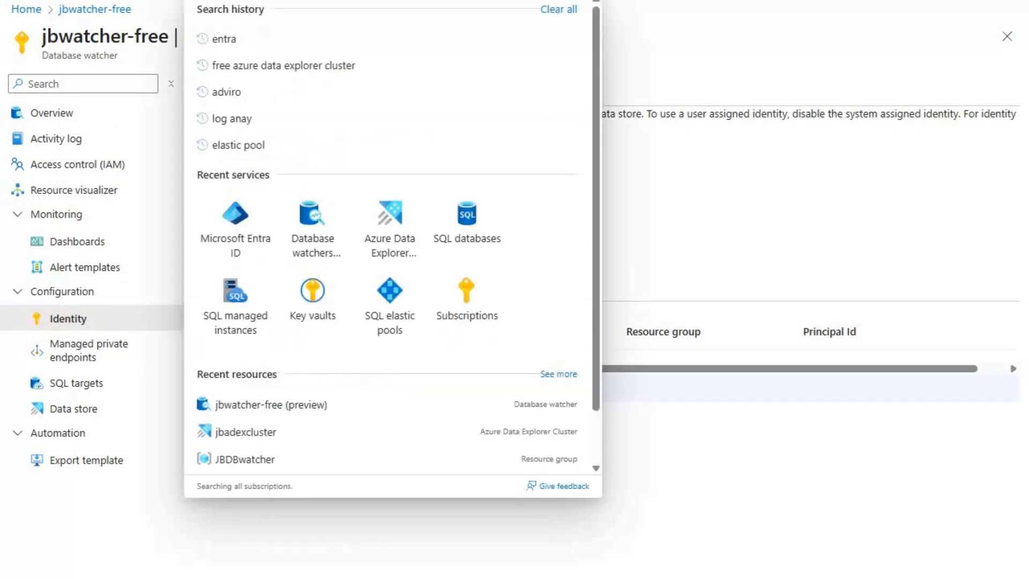
pyautogui.click(238, 252)
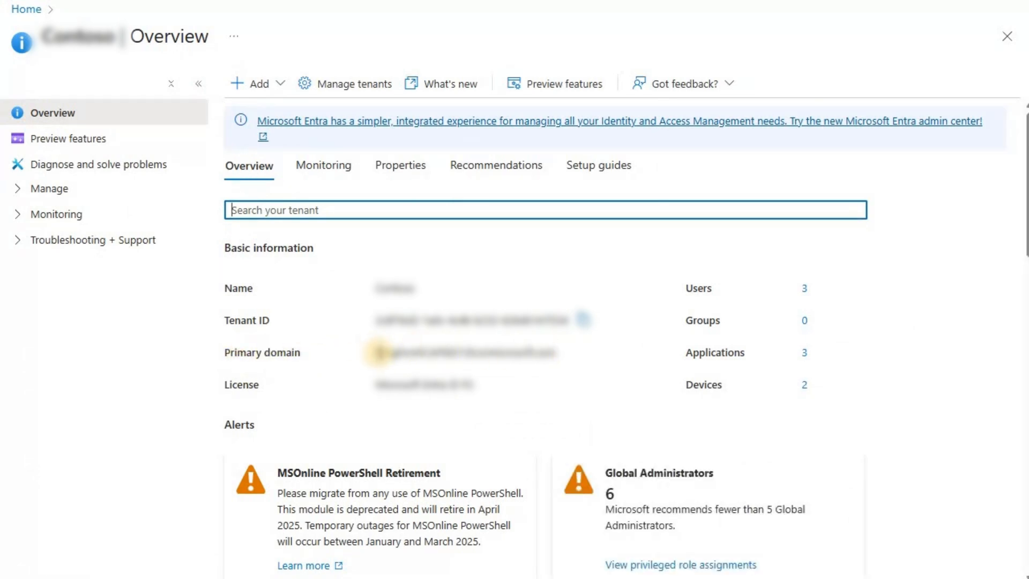
pyautogui.tripleClick(557, 352)
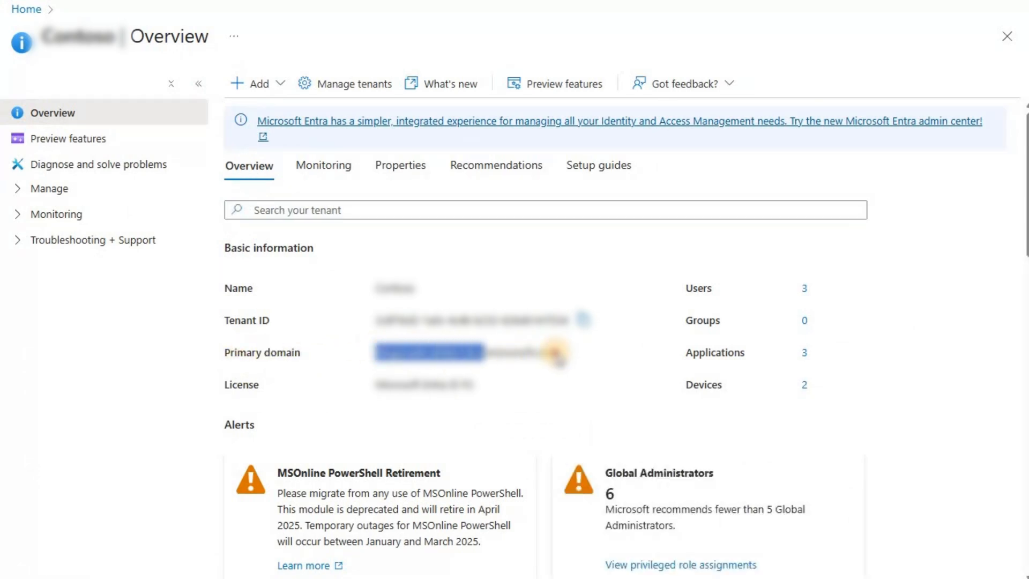
pyautogui.rightClick(593, 370)
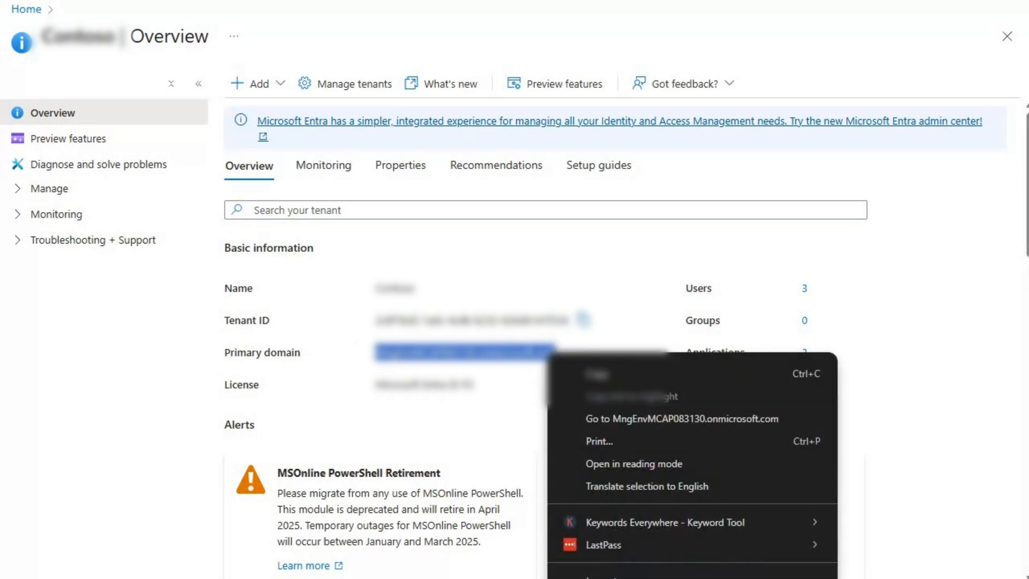
pyautogui.press('Escape')
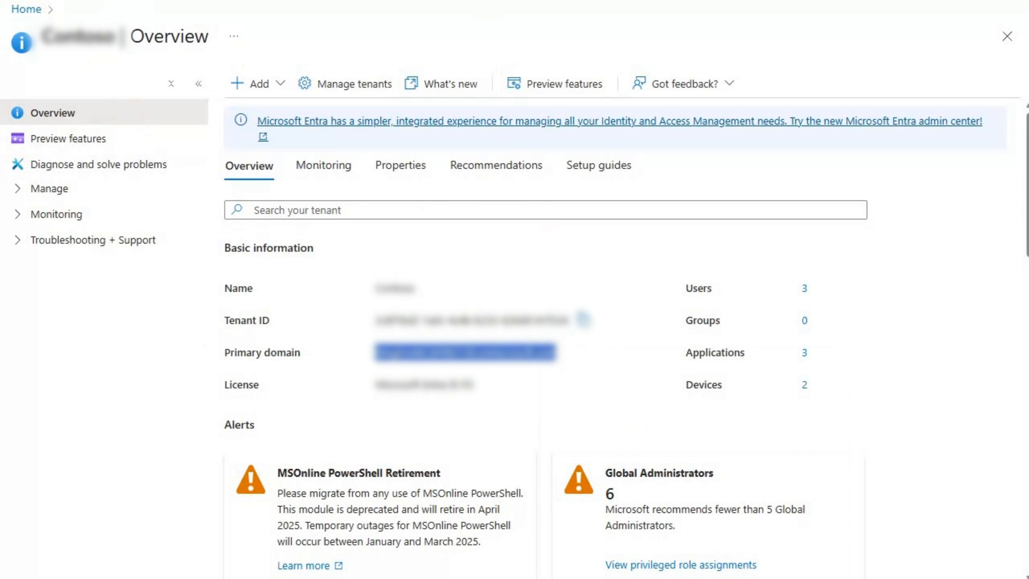
pyautogui.click(27, 9)
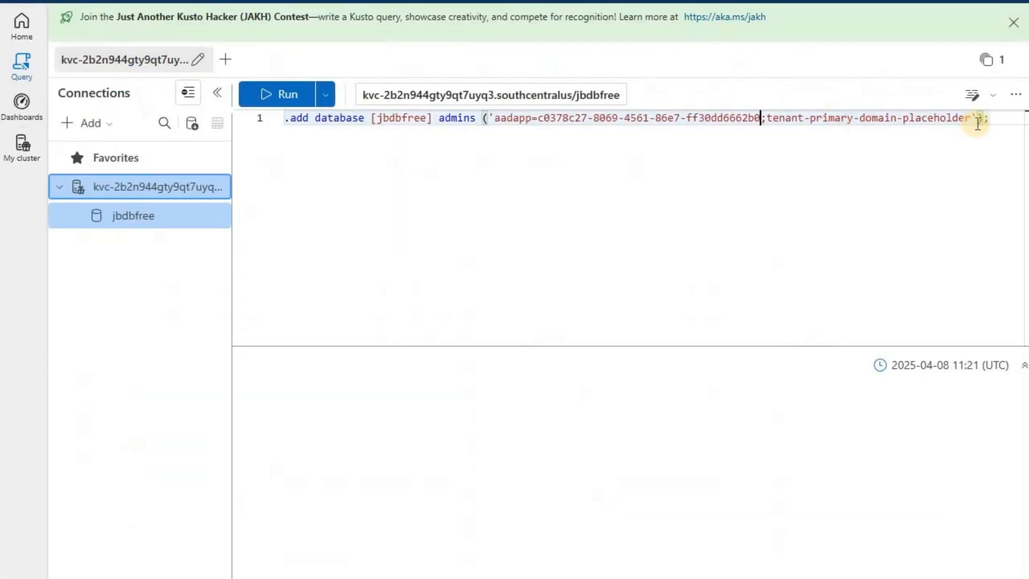
# Step: Replace the tenant-primary-domain-placeholder with the copied primary domain and run the KQL command on the jbdbfree database
pyautogui.doubleClick(770, 118)
pyautogui.hotkey('ctrl', 'v')
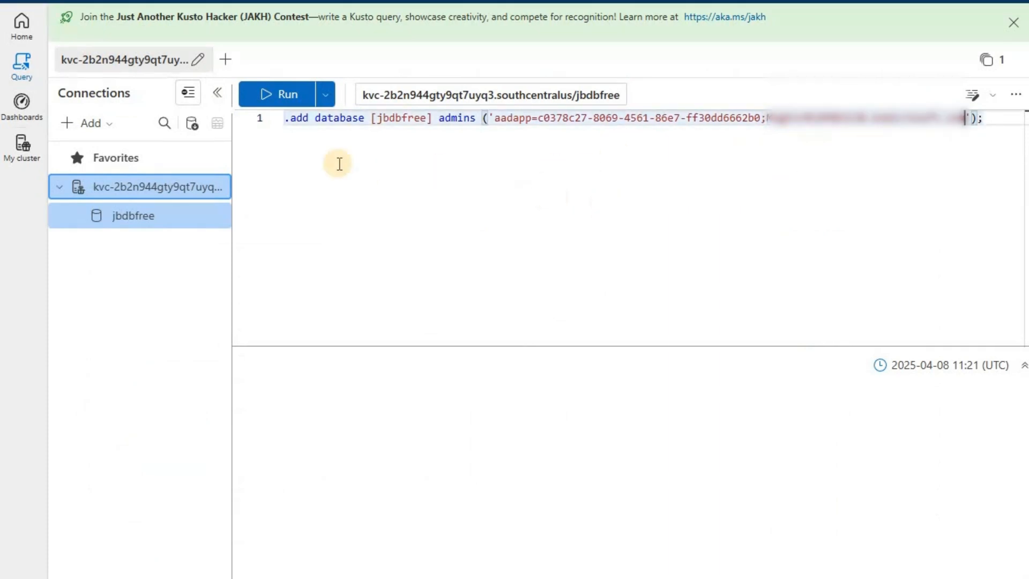
pyautogui.click(269, 96)
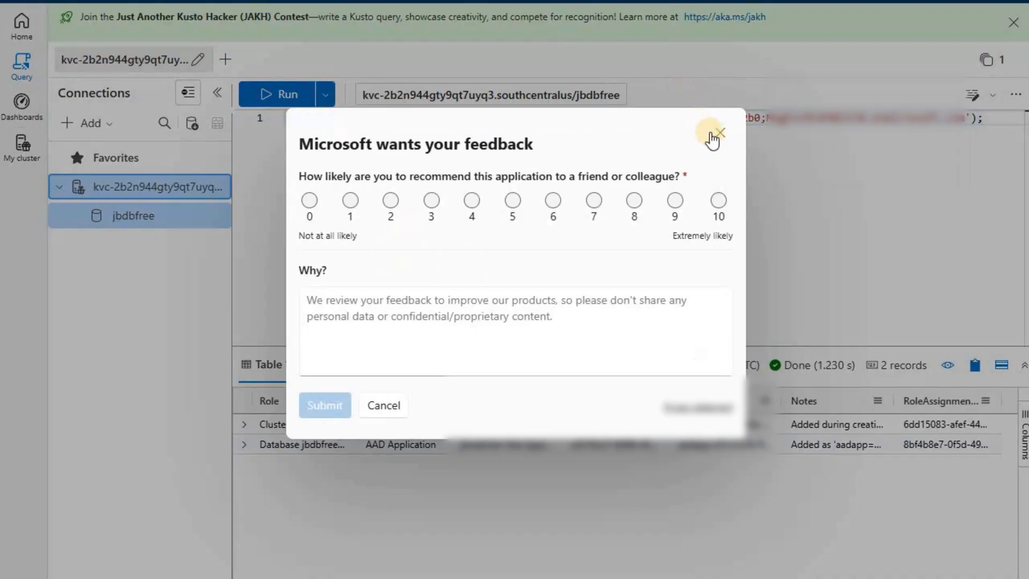
pyautogui.click(717, 133)
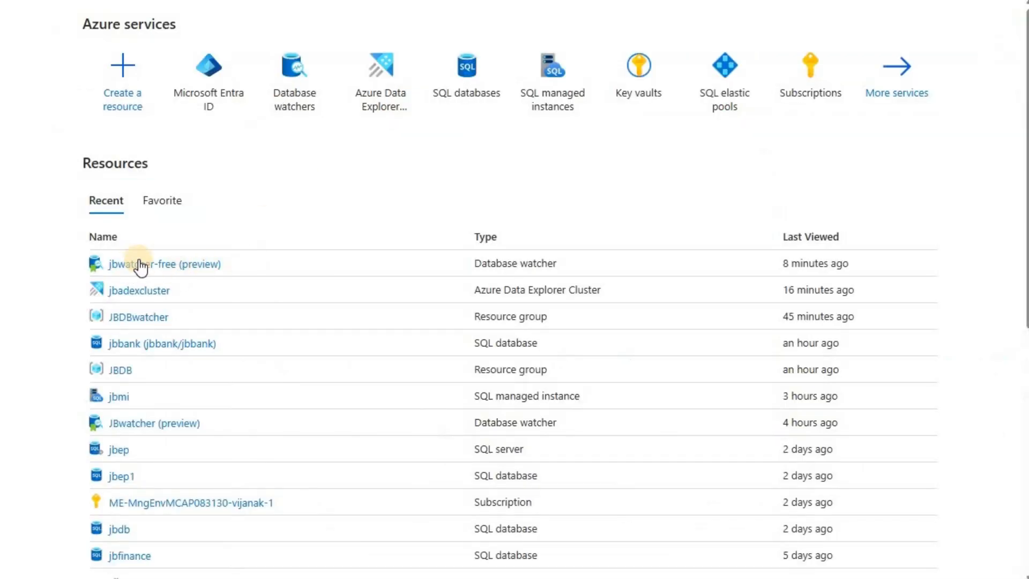
# Step: Open the jbwatcher-free database watcher in the Azure portal and restart it by stopping and starting it
pyautogui.click(216, 263)
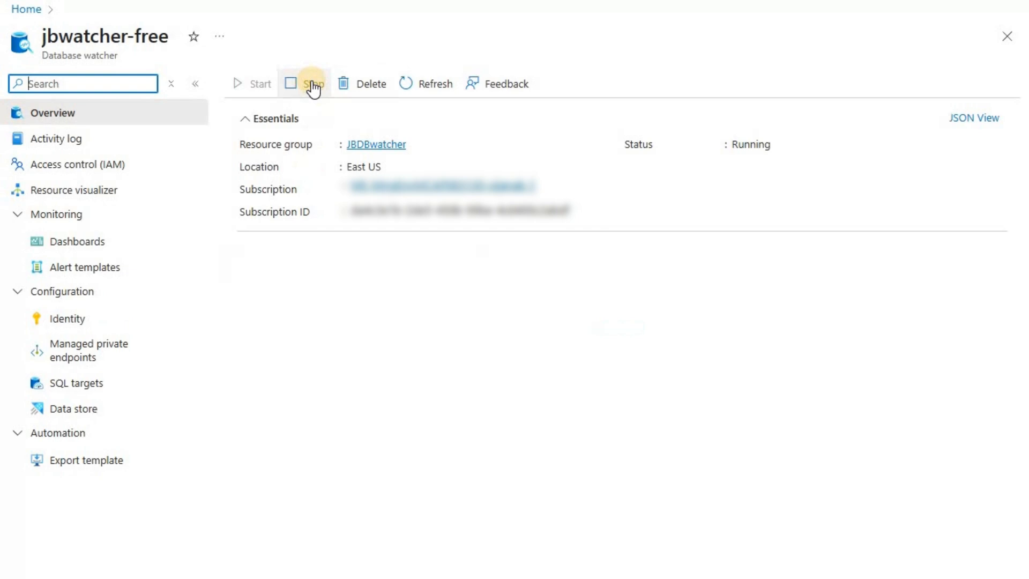
pyautogui.click(314, 84)
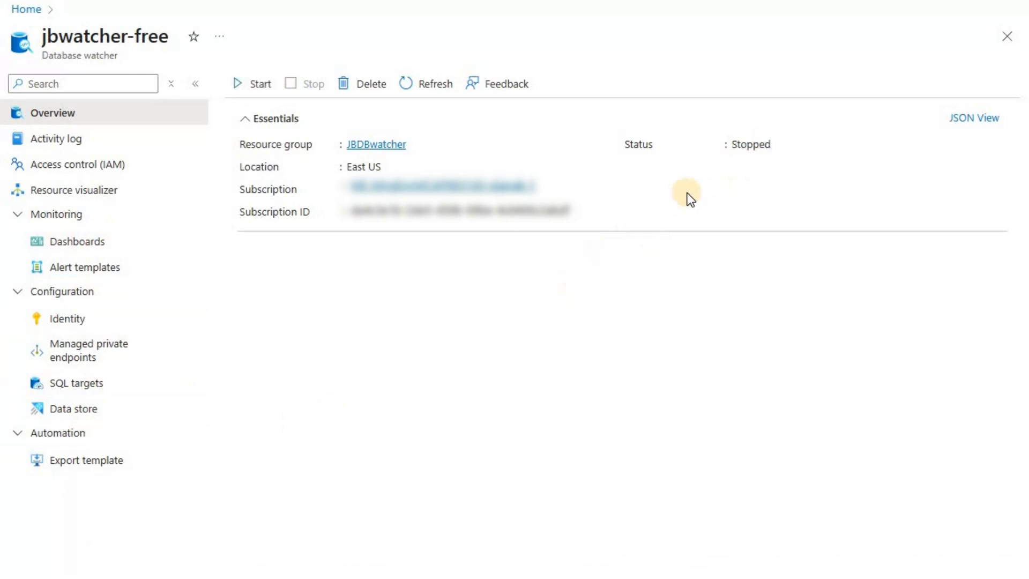
pyautogui.click(266, 84)
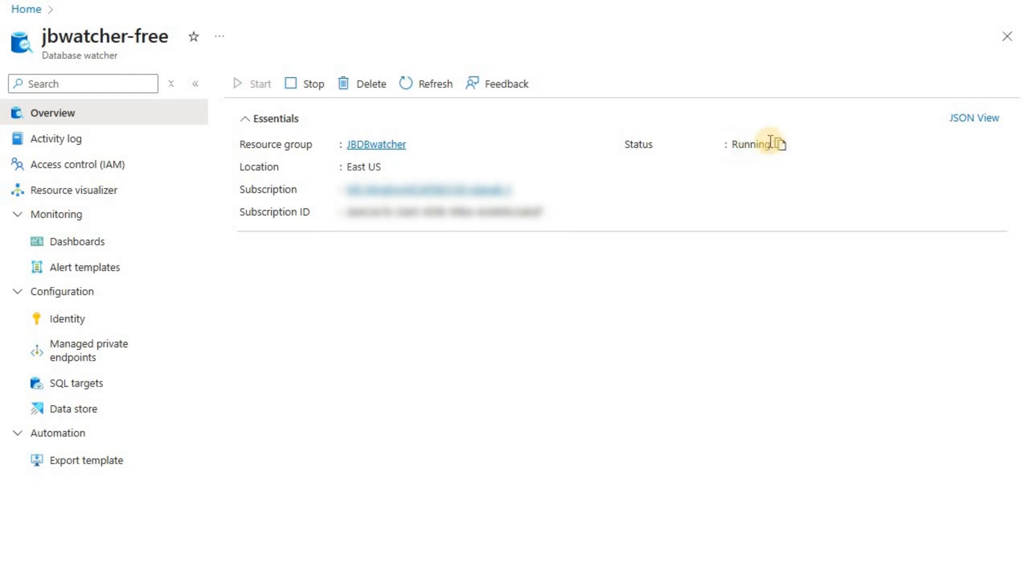
# Step: Open the watcher's Azure SQL databases dashboard and examine the database CPU heatmap grouped by logical server
pyautogui.click(91, 242)
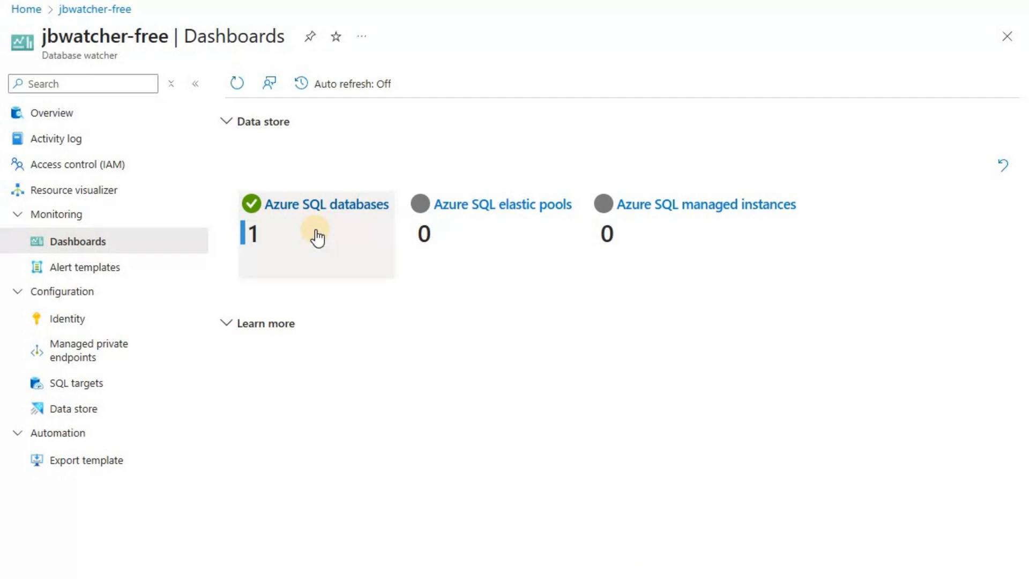
pyautogui.click(325, 206)
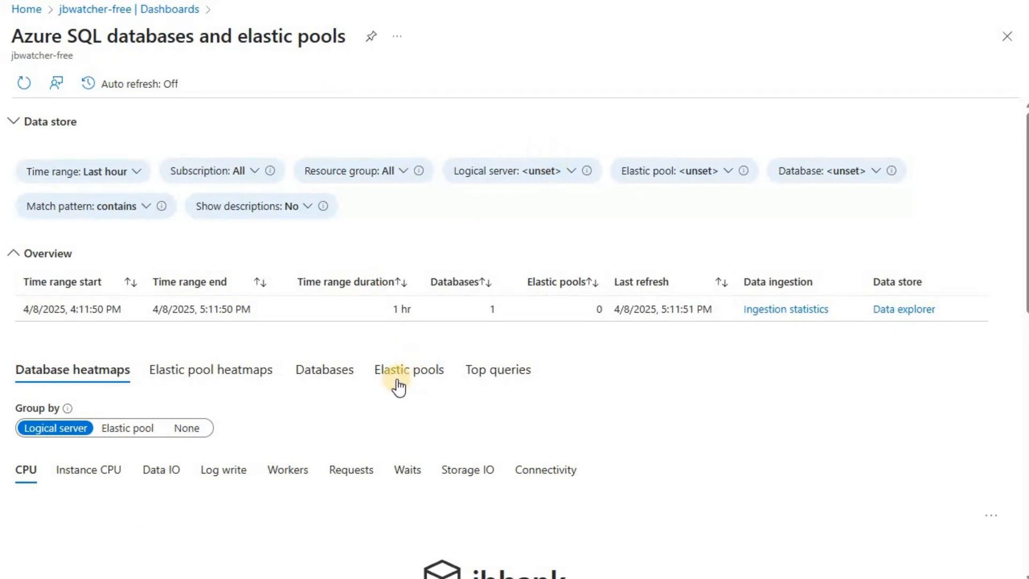
pyautogui.scroll(-5, 529, 384)
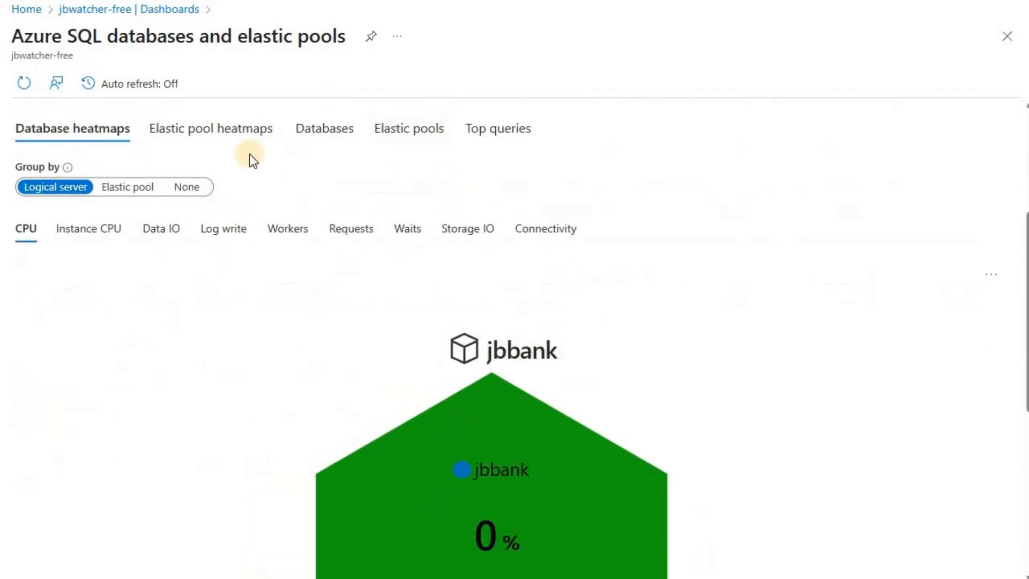